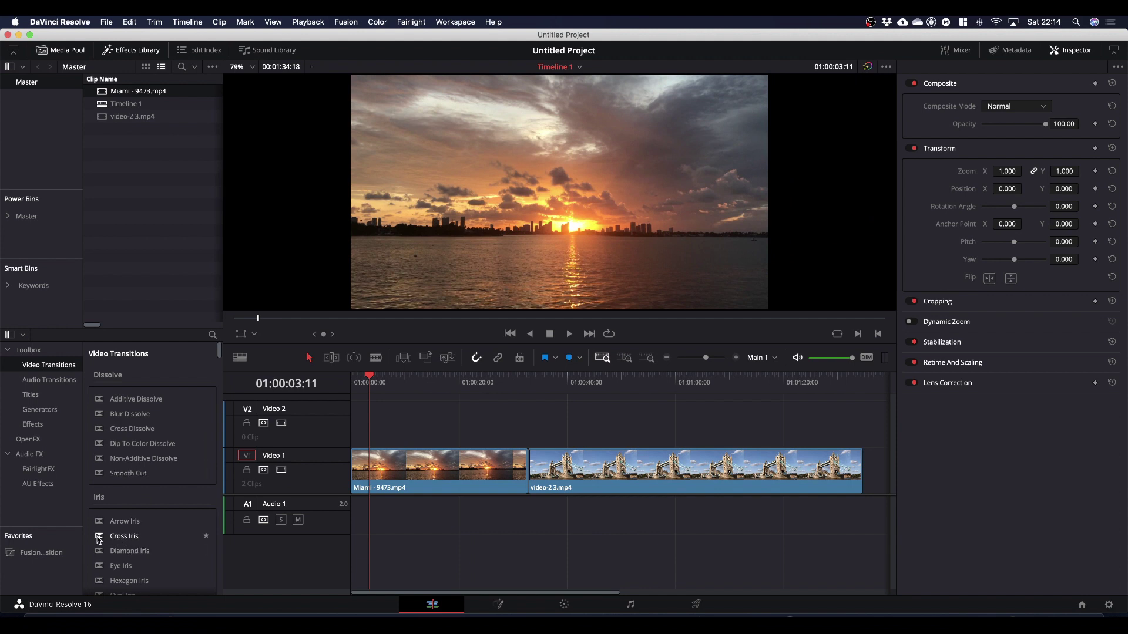
- Try dropping Cross Iris on the cut, then inspect Miami's end and video-2's start edges
drag(104, 540, 525, 471)
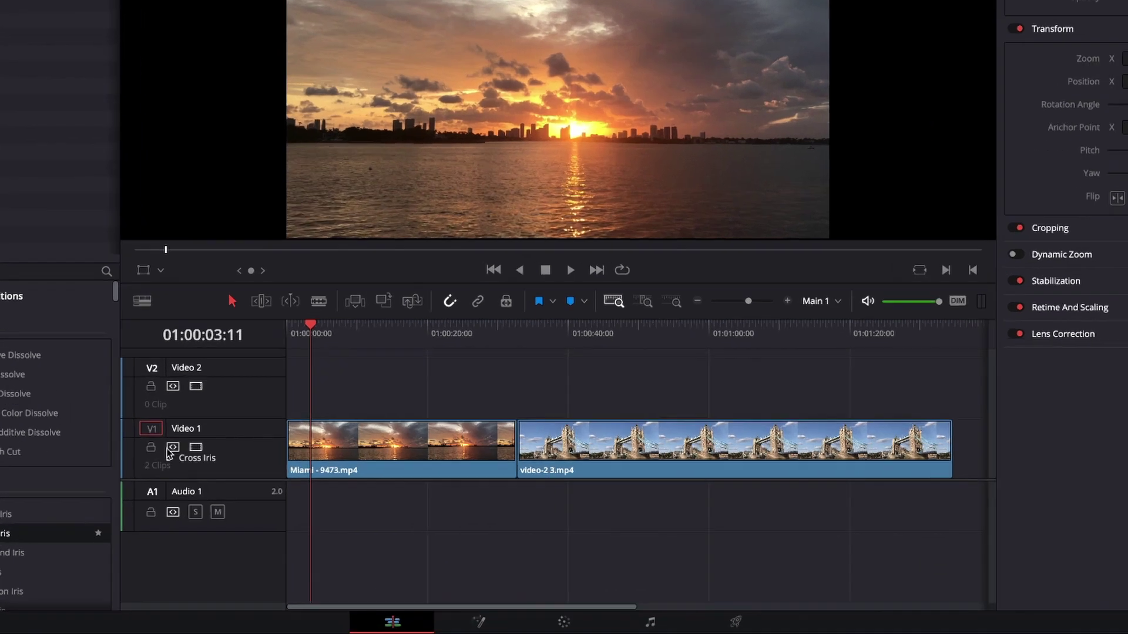
mouse_move(439, 305)
mouse_down()
mouse_move(502, 290)
mouse_move(414, 280)
mouse_move(371, 290)
mouse_move(470, 297)
mouse_move(388, 253)
mouse_move(505, 262)
mouse_move(392, 282)
mouse_move(460, 291)
mouse_move(443, 288)
mouse_up()
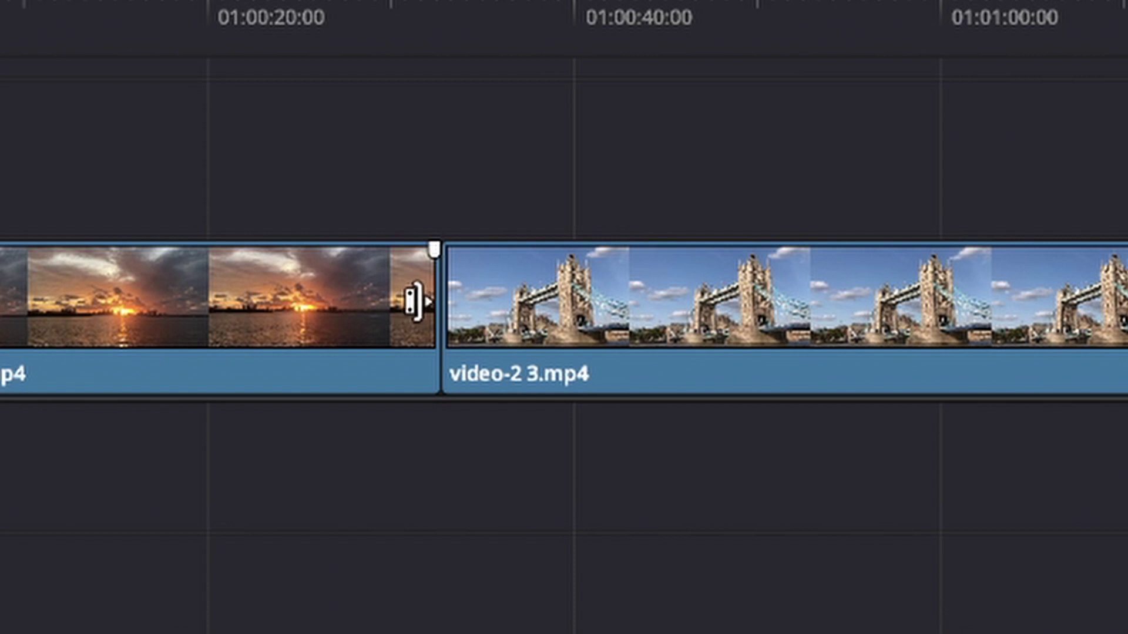
click(416, 301)
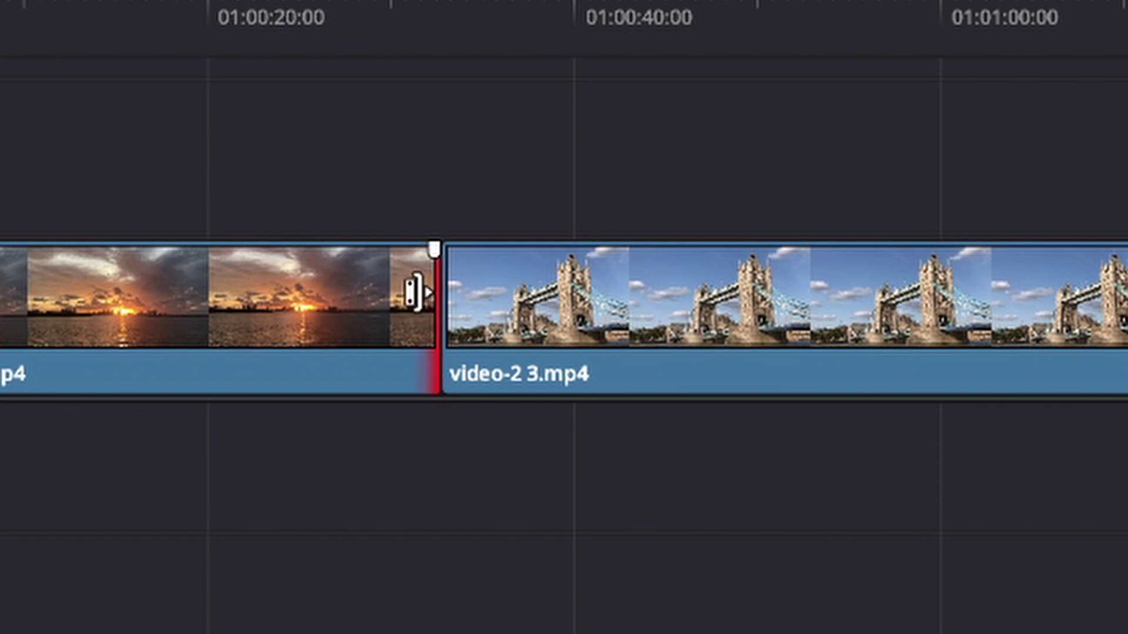
key(Down)
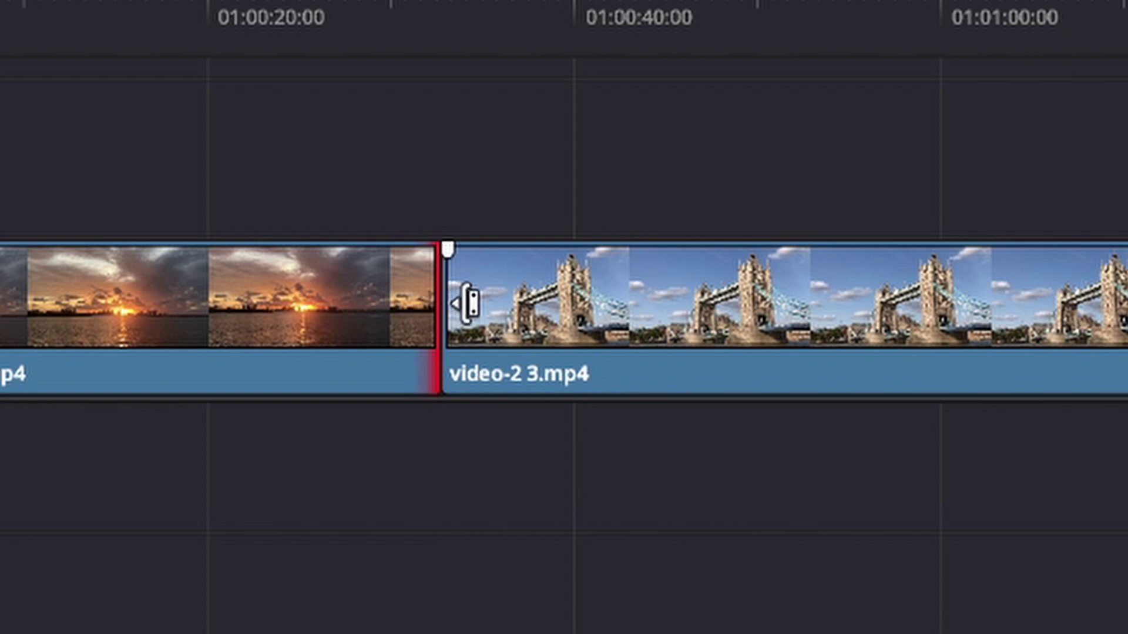
key(u)
key(Up)
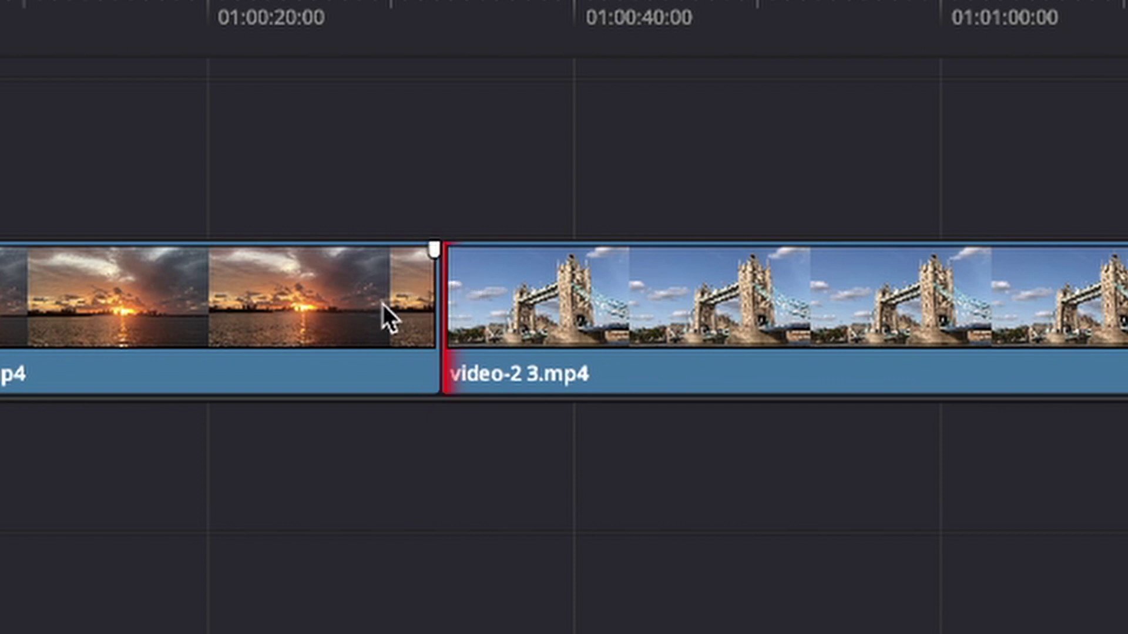
click(415, 314)
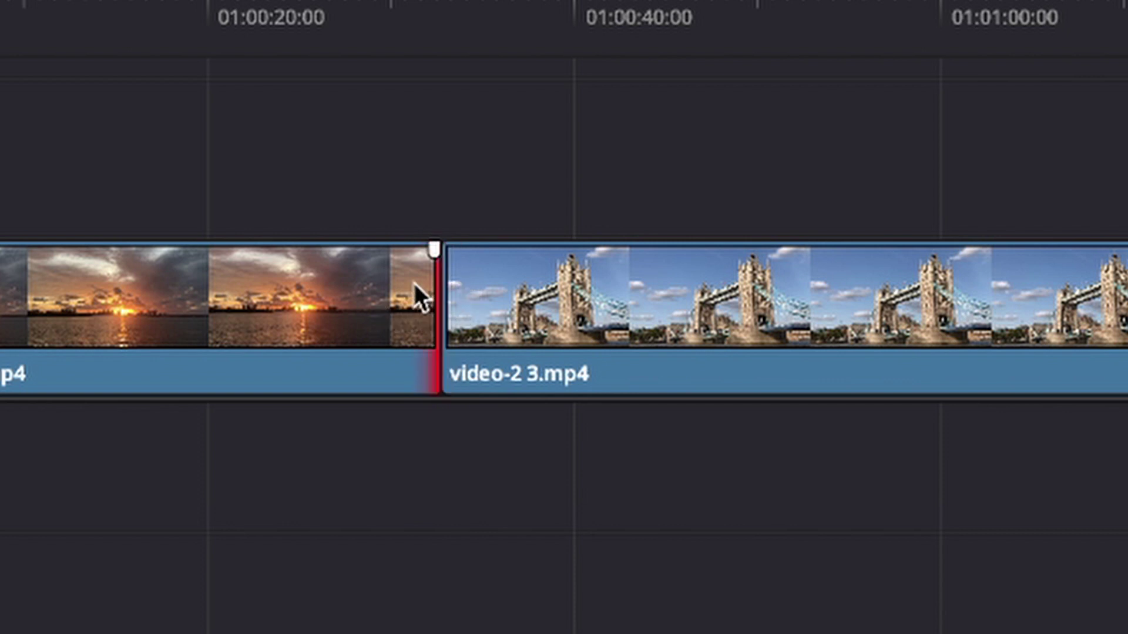
click(453, 313)
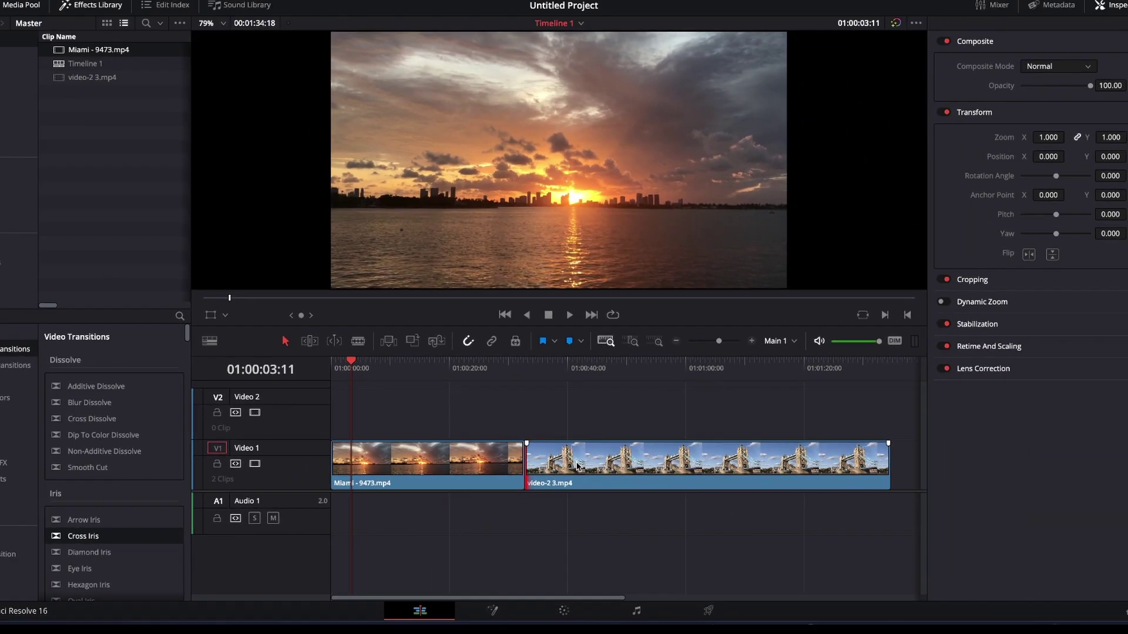
- Move video-2 3.mp4 onto Video 2 over Miami's end and fade Miami out
mouse_move(577, 467)
mouse_down()
mouse_move(559, 414)
mouse_move(482, 405)
mouse_move(551, 406)
mouse_up()
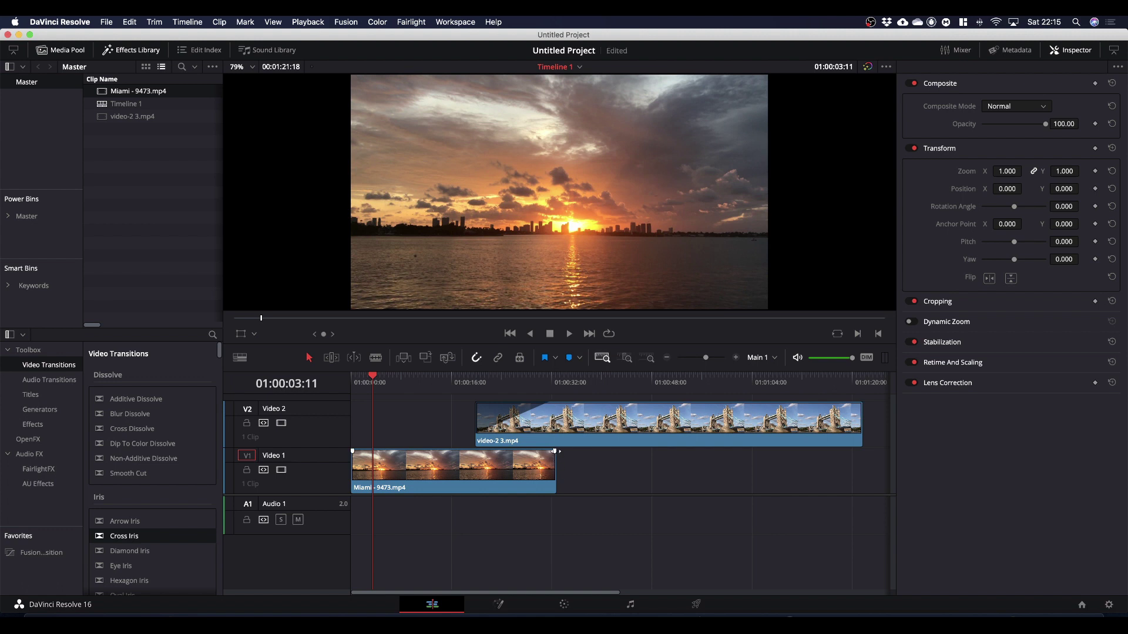
drag(555, 451, 478, 457)
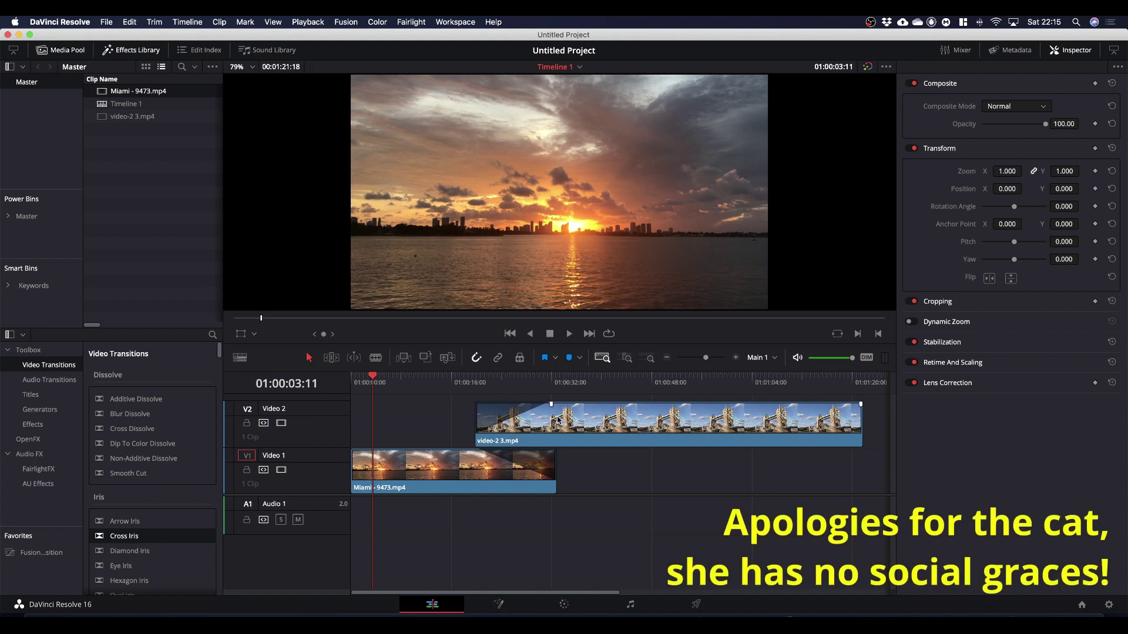
key(space)
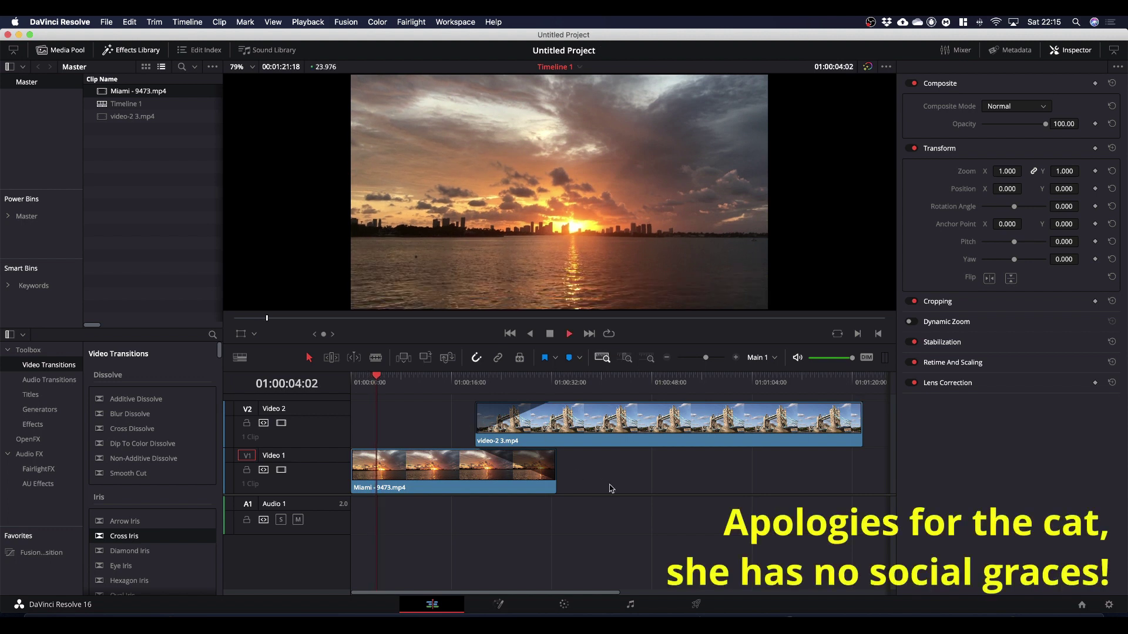
key(space)
- Preview the overlap by playing the timeline from around 18 seconds
drag(375, 388, 461, 381)
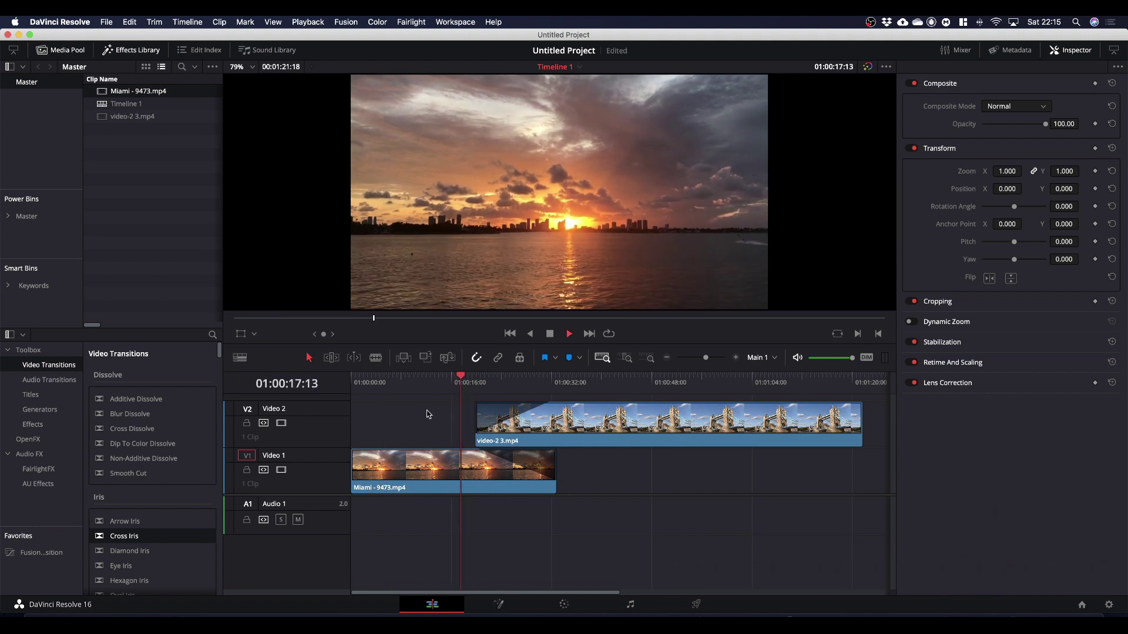
key(space)
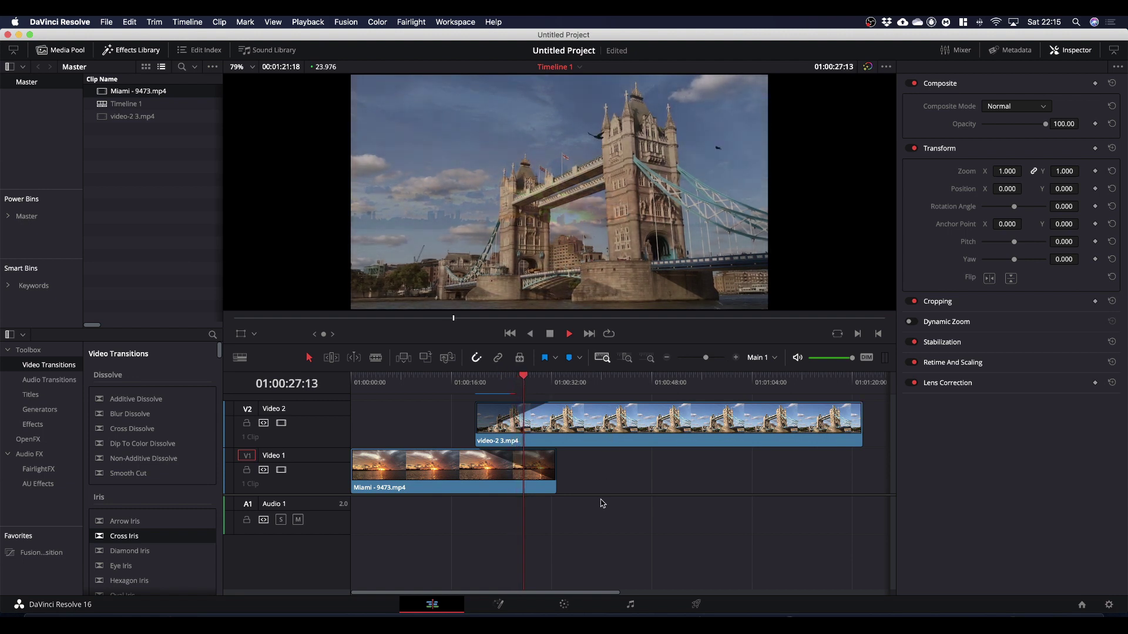
key(space)
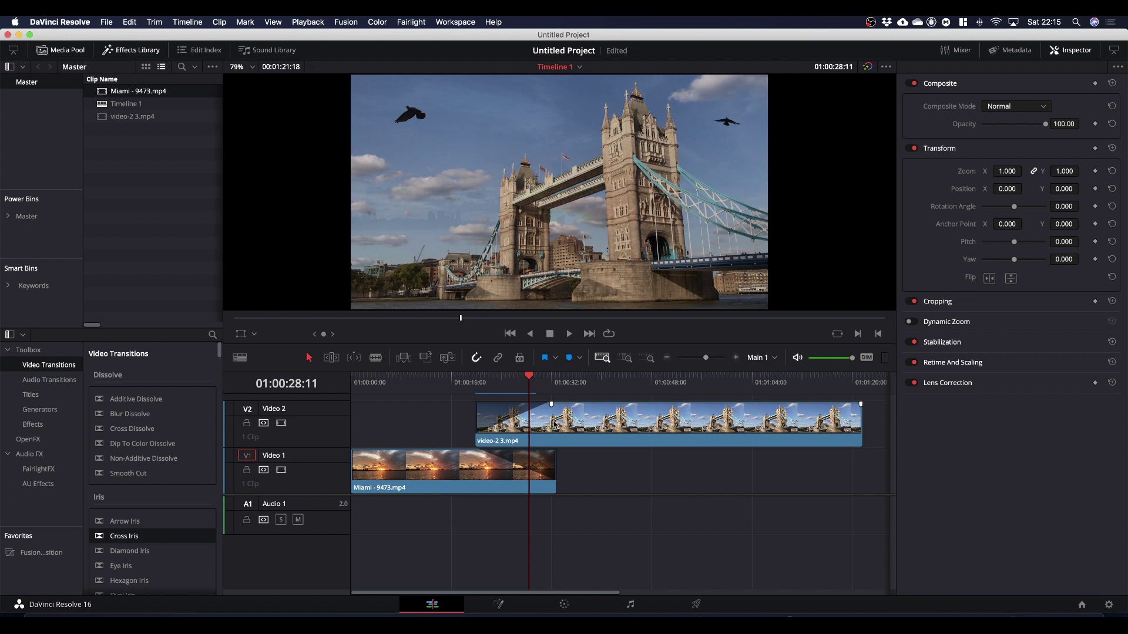
- Return video-2 3.mp4 to Video 1 after Miami, remove Miami's fade-out, and select the cut
drag(551, 423, 631, 479)
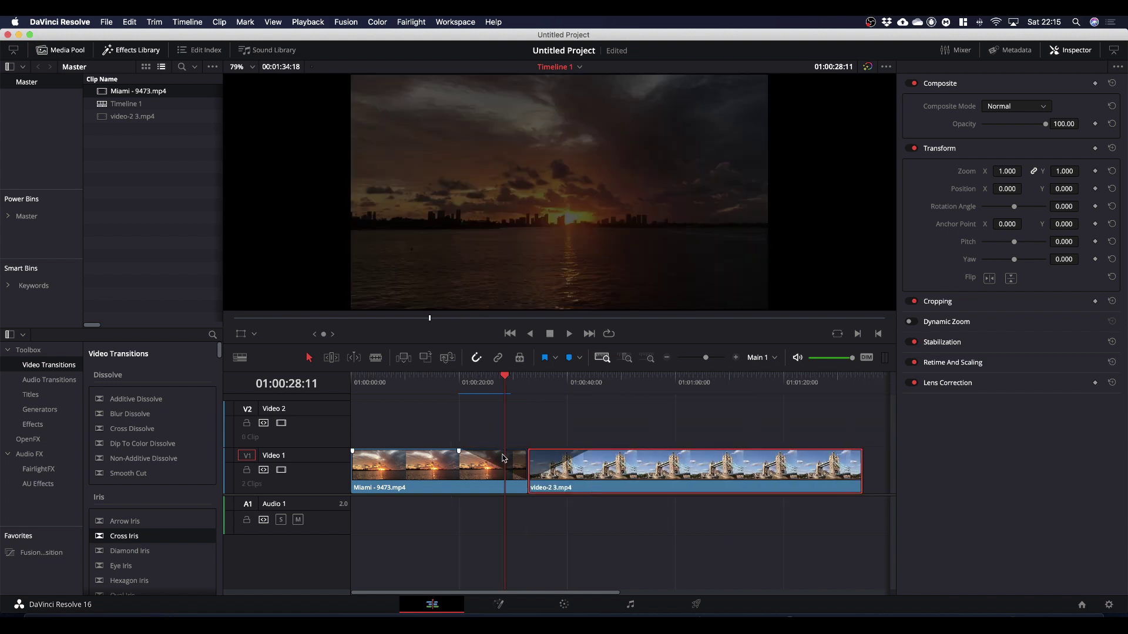
drag(459, 450, 529, 451)
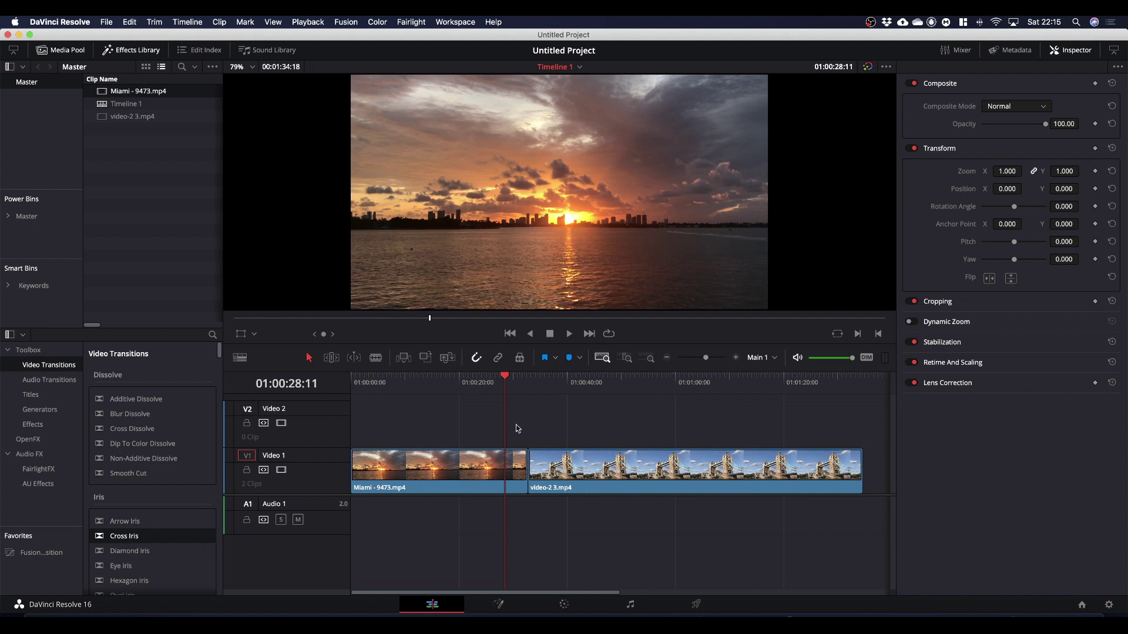
drag(505, 381, 520, 383)
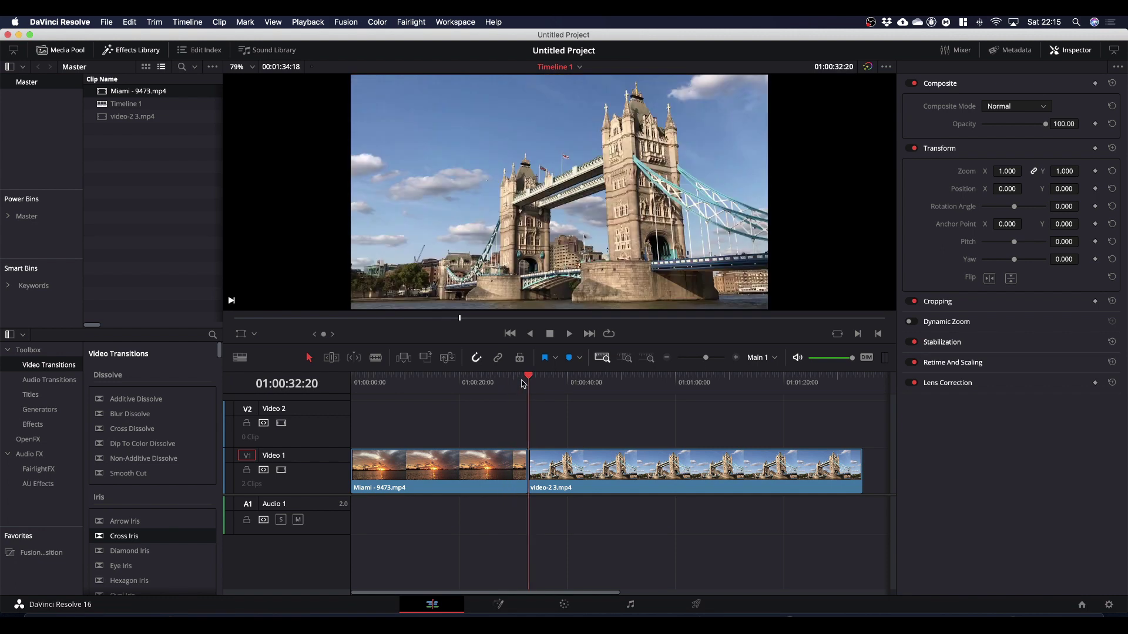
click(528, 466)
- Zoom in on the cut, trim six frames off Miami's end and 12 frames off video-2's start
key(super+equal)
key(super+equal)
key(super+equal)
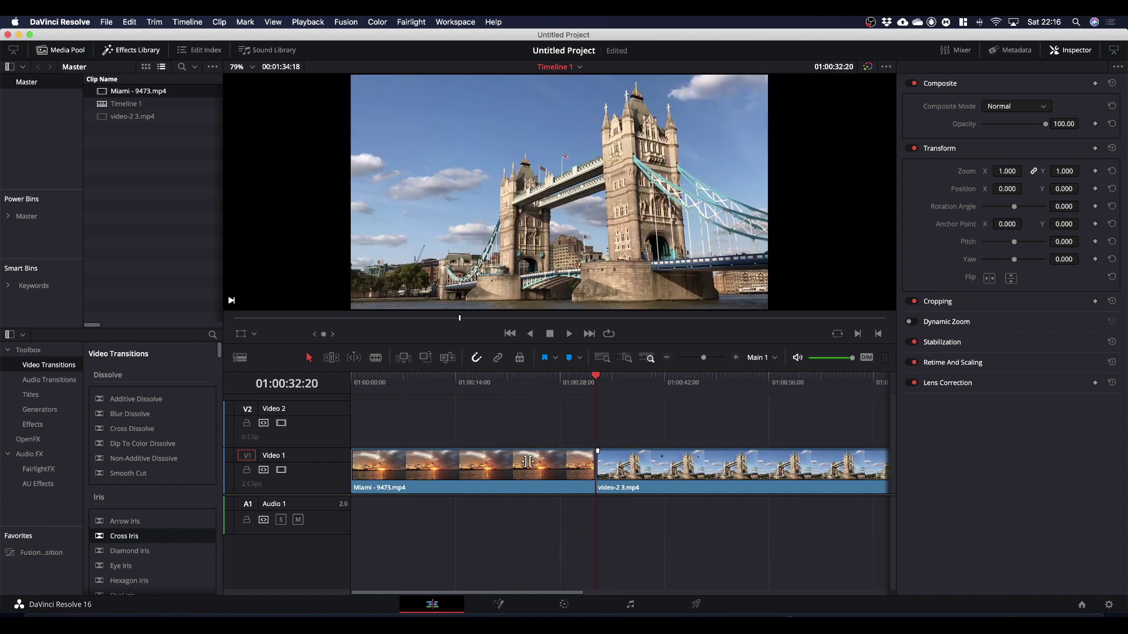
key(super+equal)
key(super+equal)
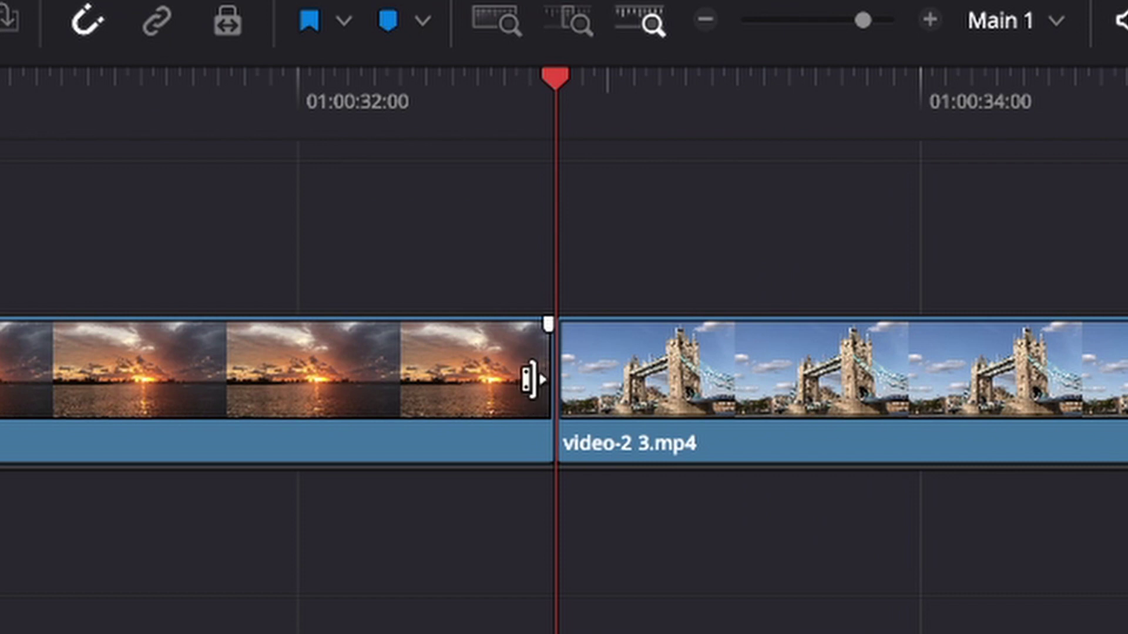
click(531, 378)
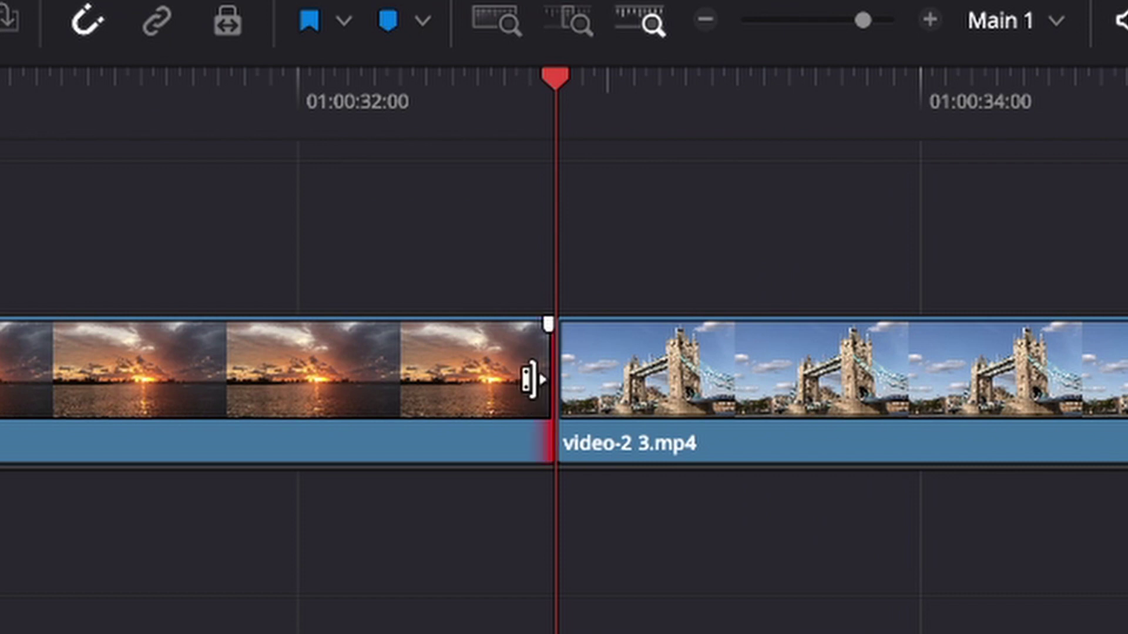
drag(530, 379, 368, 385)
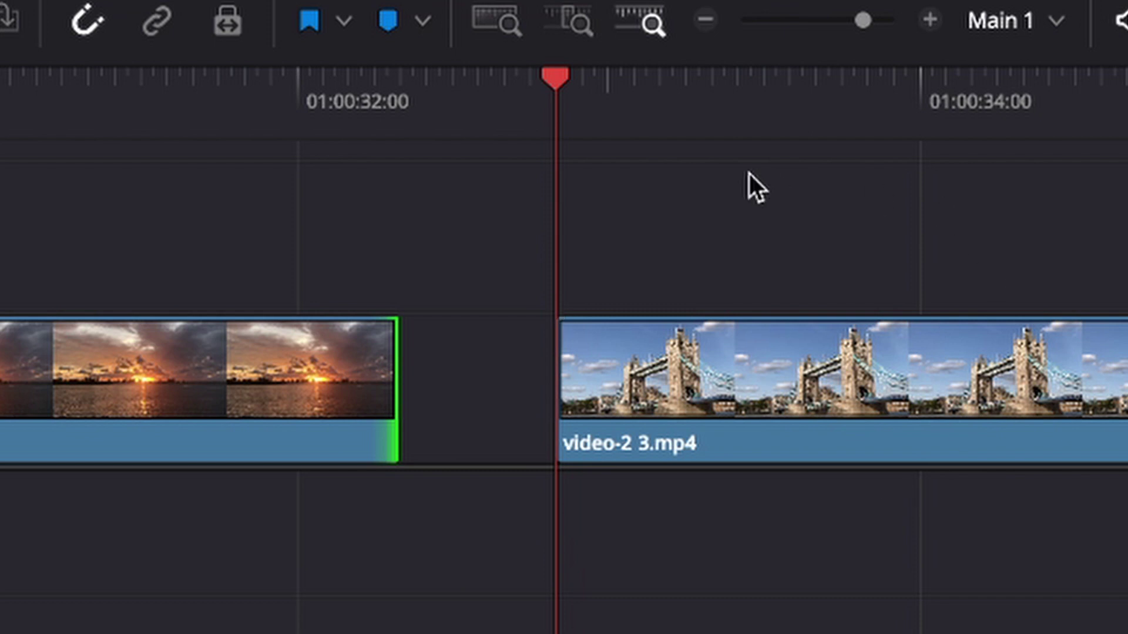
click(580, 376)
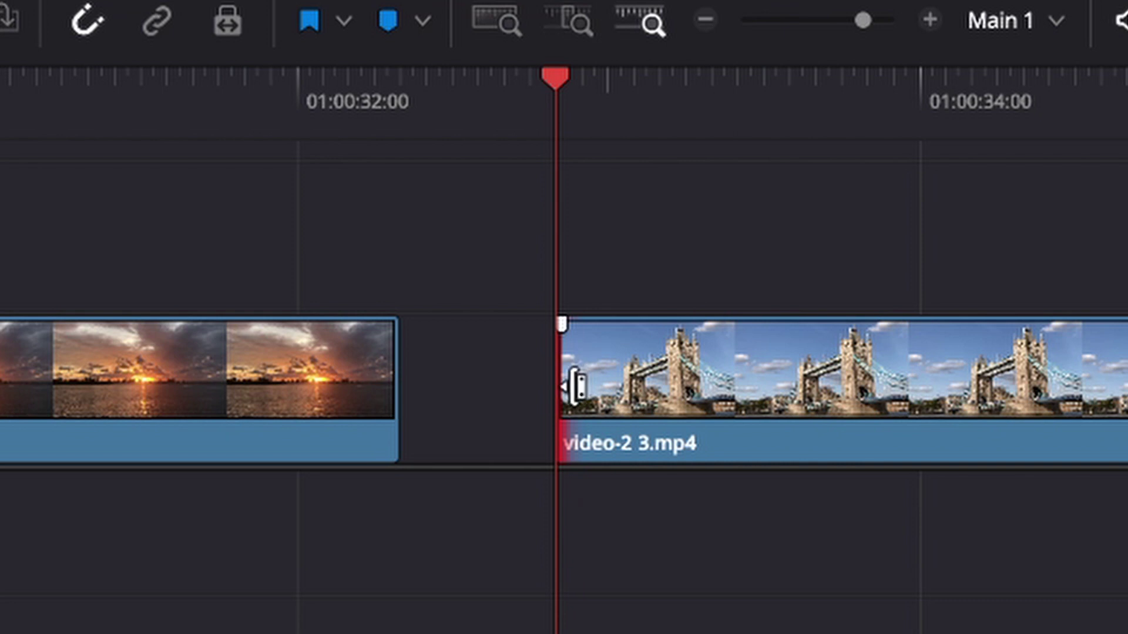
drag(584, 385, 731, 386)
- Slide video-2 3.mp4 left, lift it onto Video 2, and inspect both clips' spare handles
drag(851, 365, 576, 390)
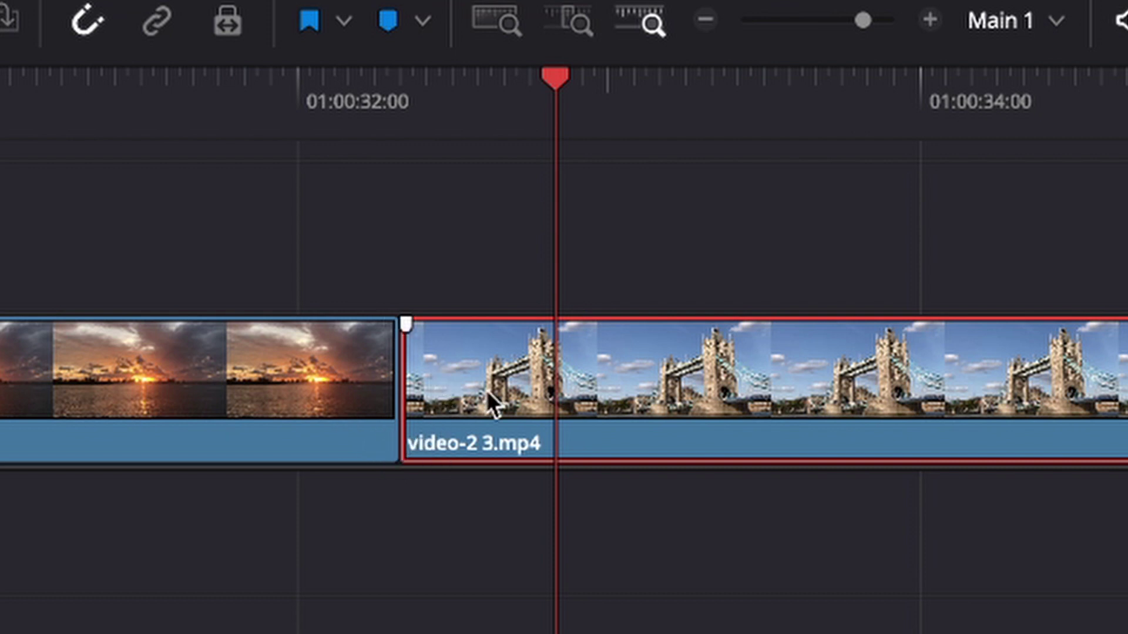
drag(715, 402, 796, 298)
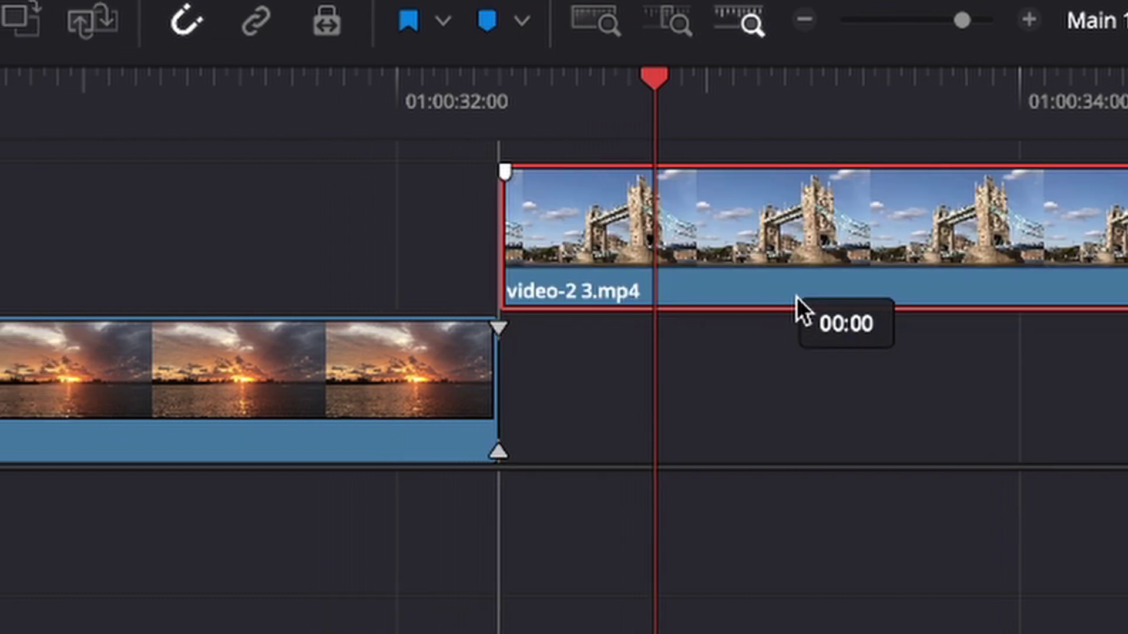
drag(524, 227, 524, 227)
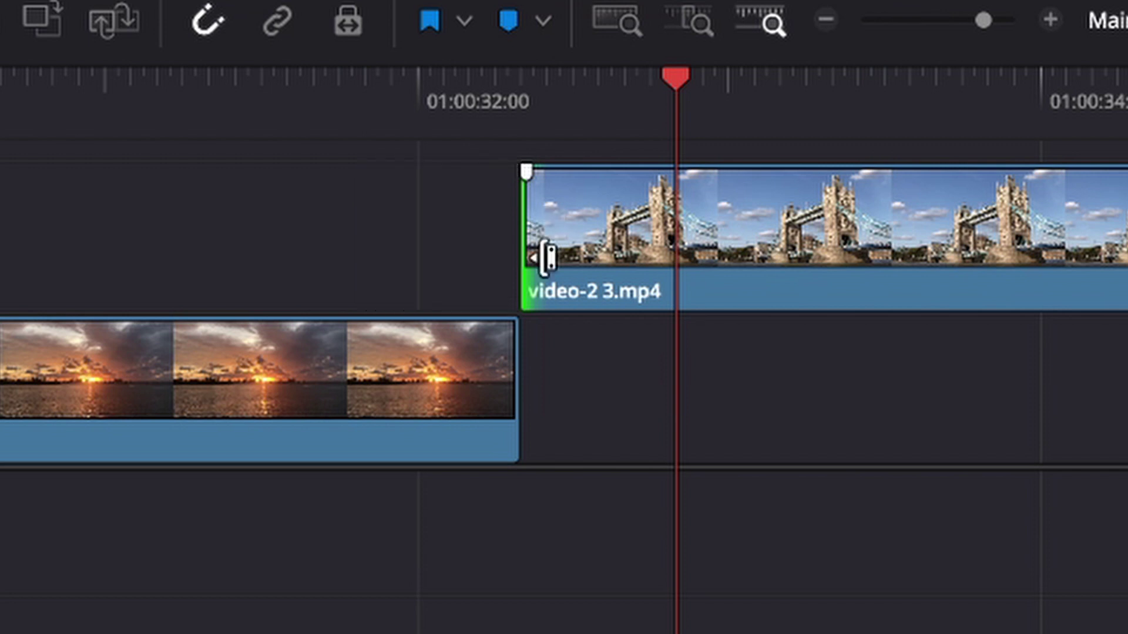
click(498, 388)
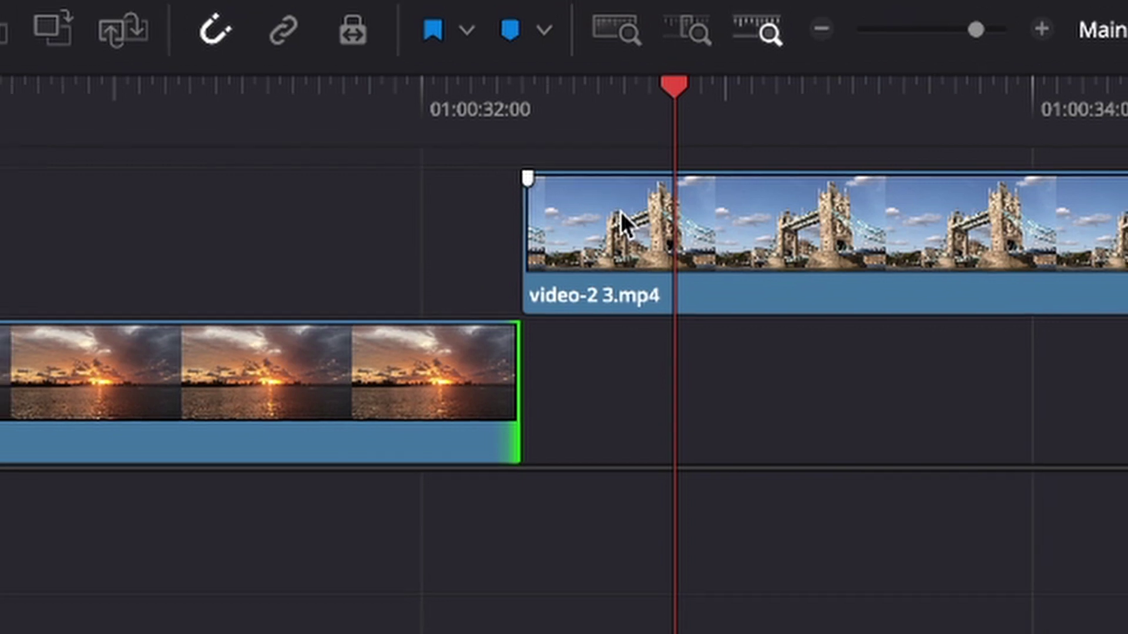
click(622, 209)
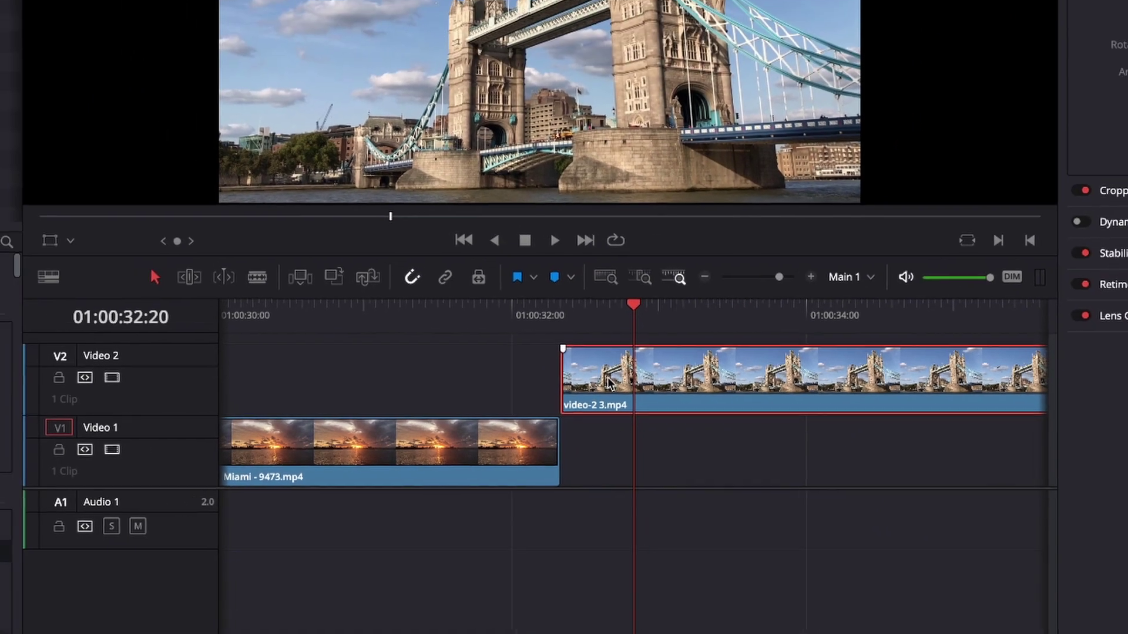
- Put video-2 3.mp4 back on Video 1 against Miami, add Cross Iris on the cut, and preview
drag(609, 383, 614, 435)
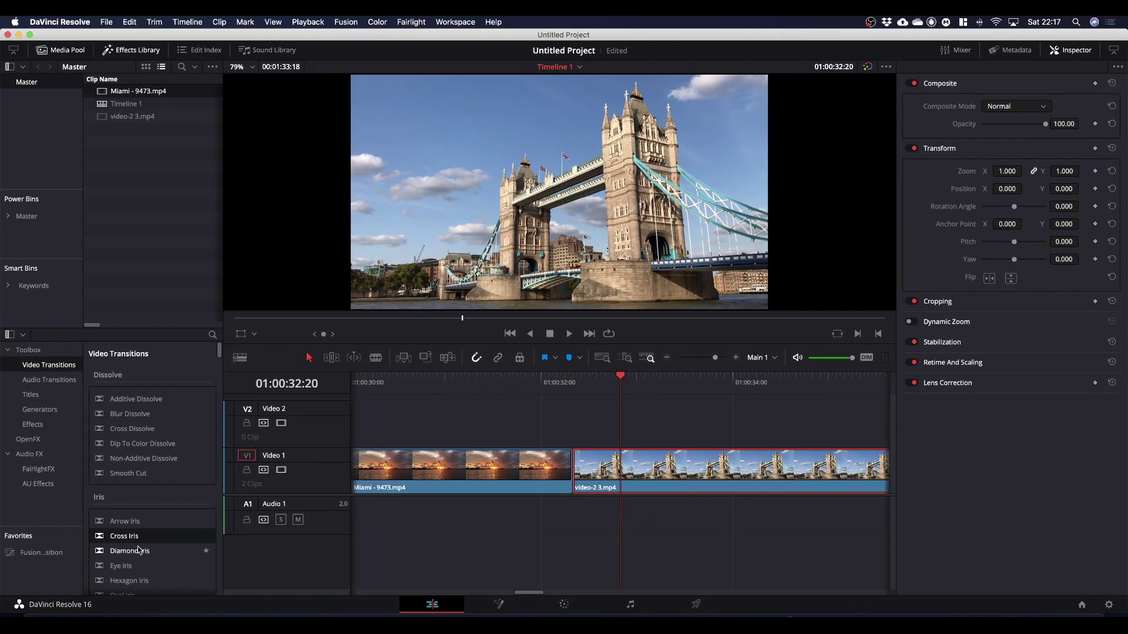
drag(120, 540, 606, 460)
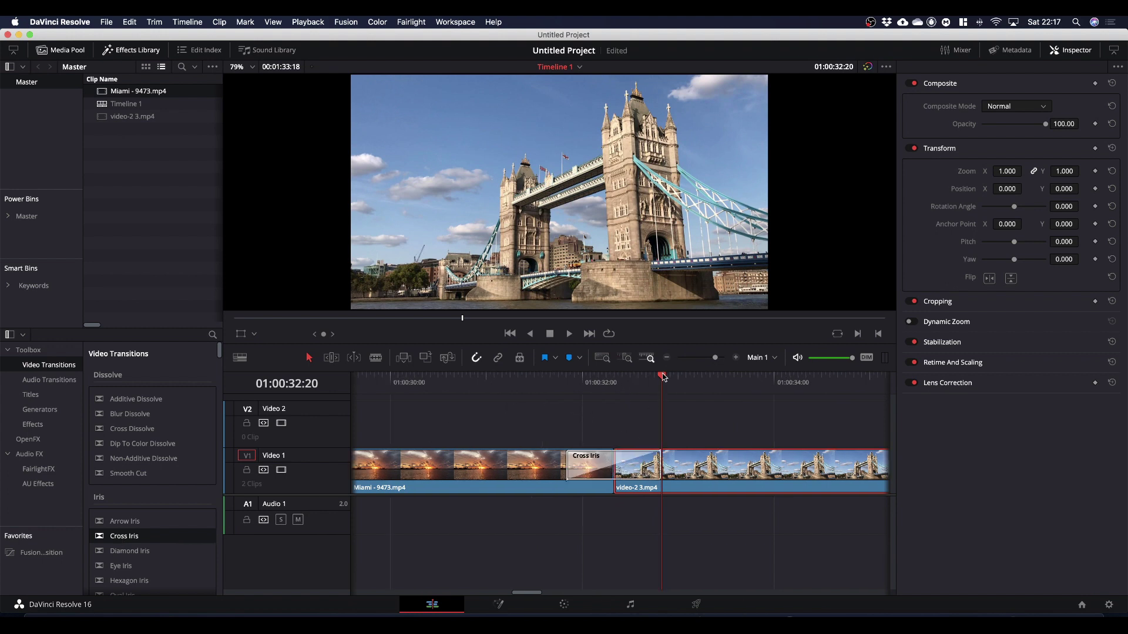
drag(665, 374, 559, 429)
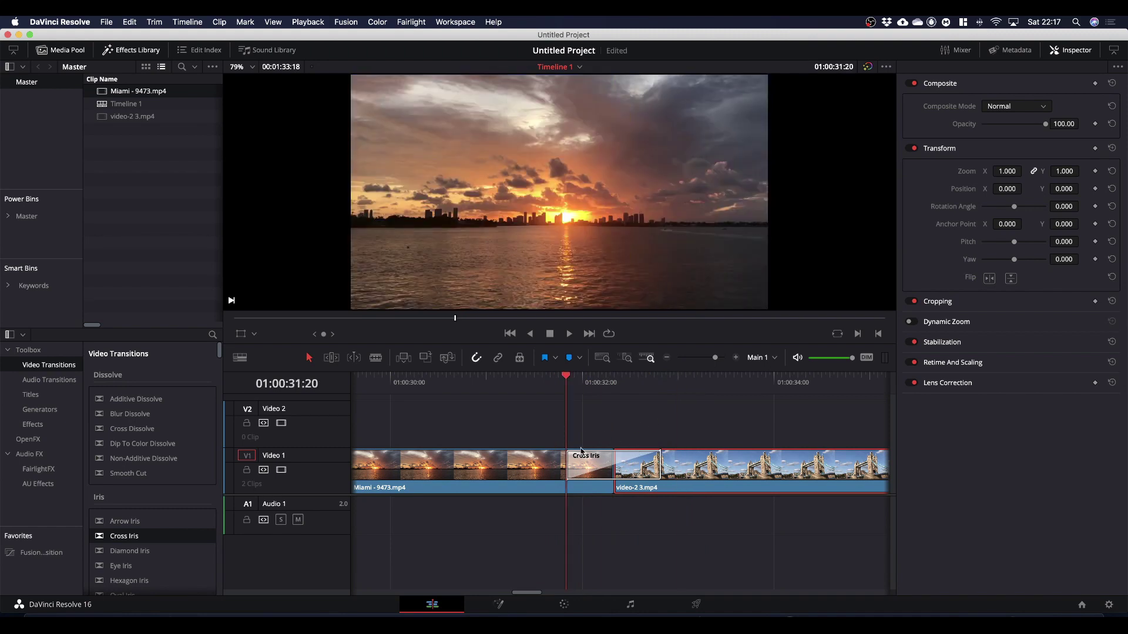
click(584, 490)
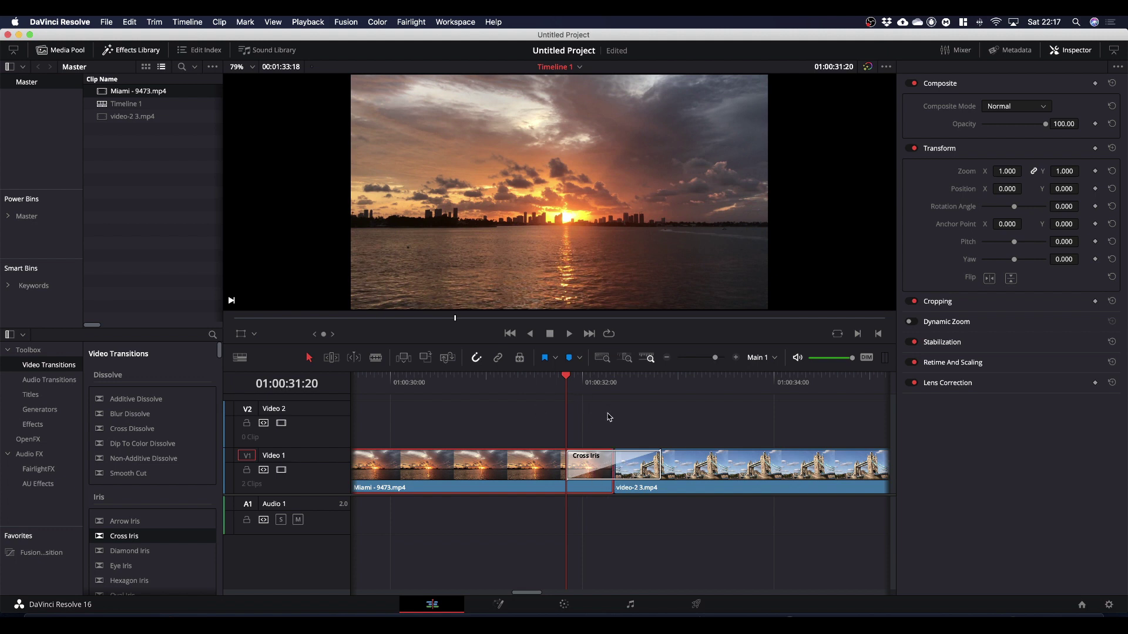
click(635, 471)
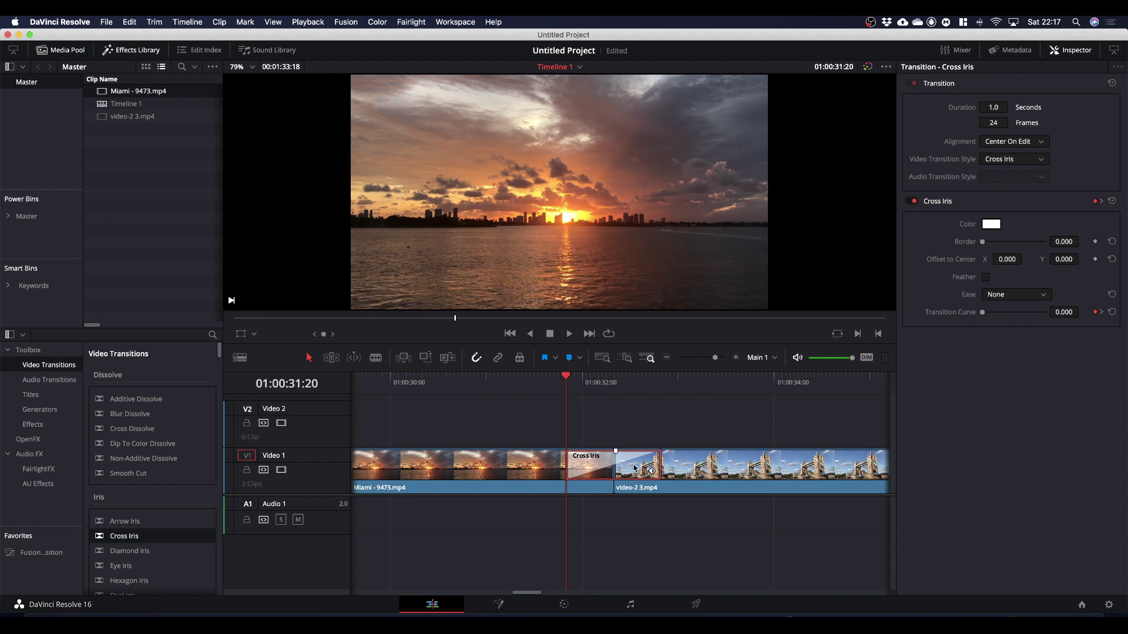
click(676, 470)
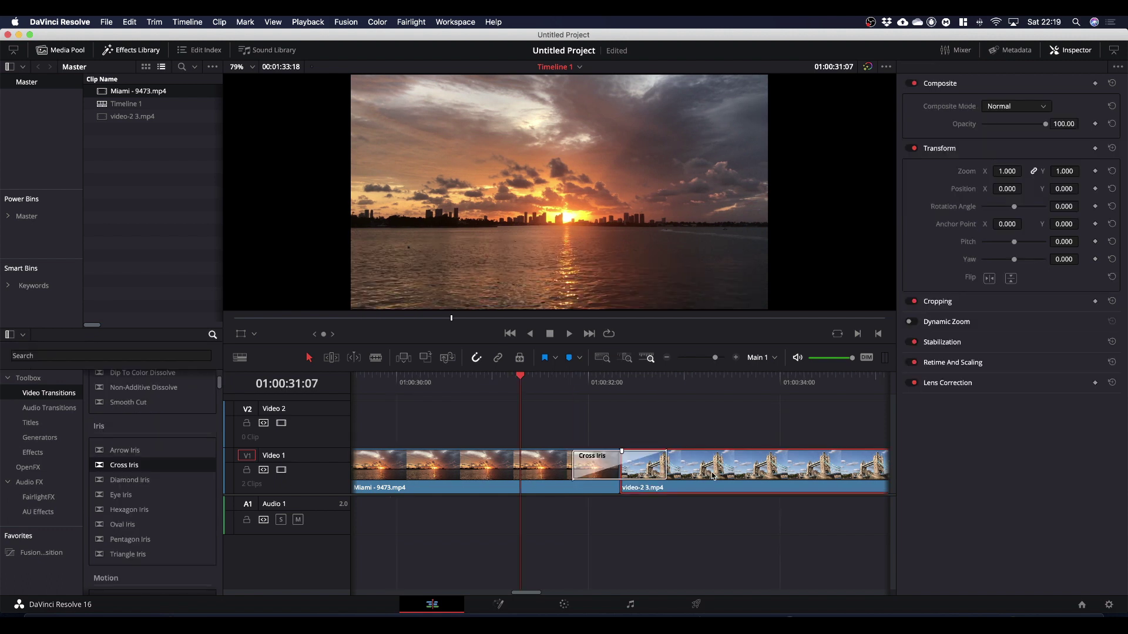
drag(713, 476, 801, 476)
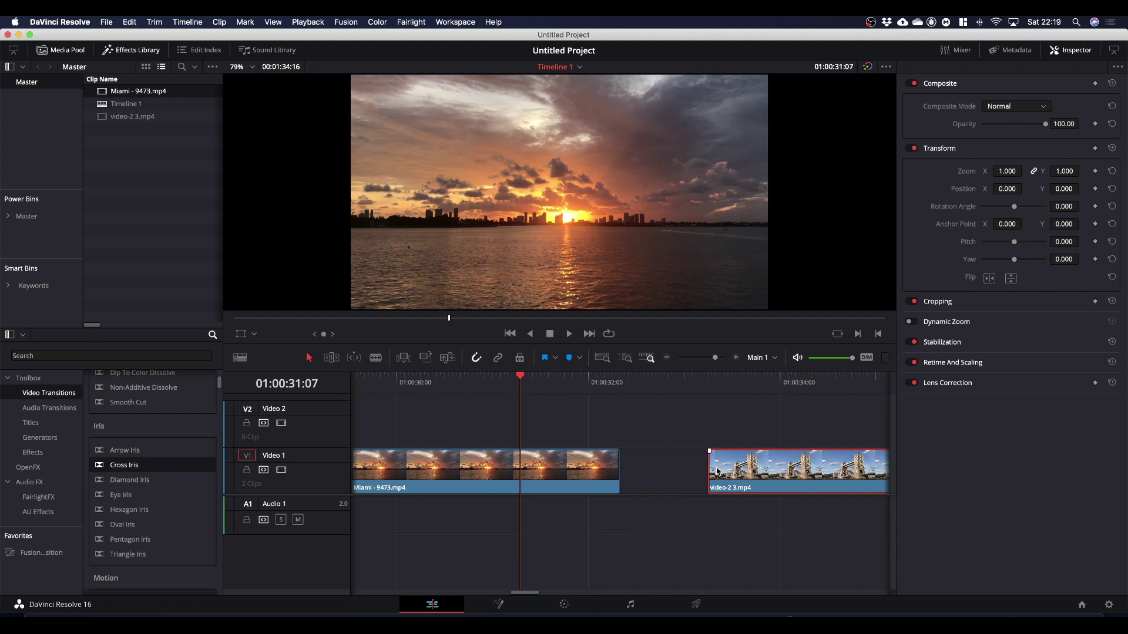
drag(715, 467, 716, 467)
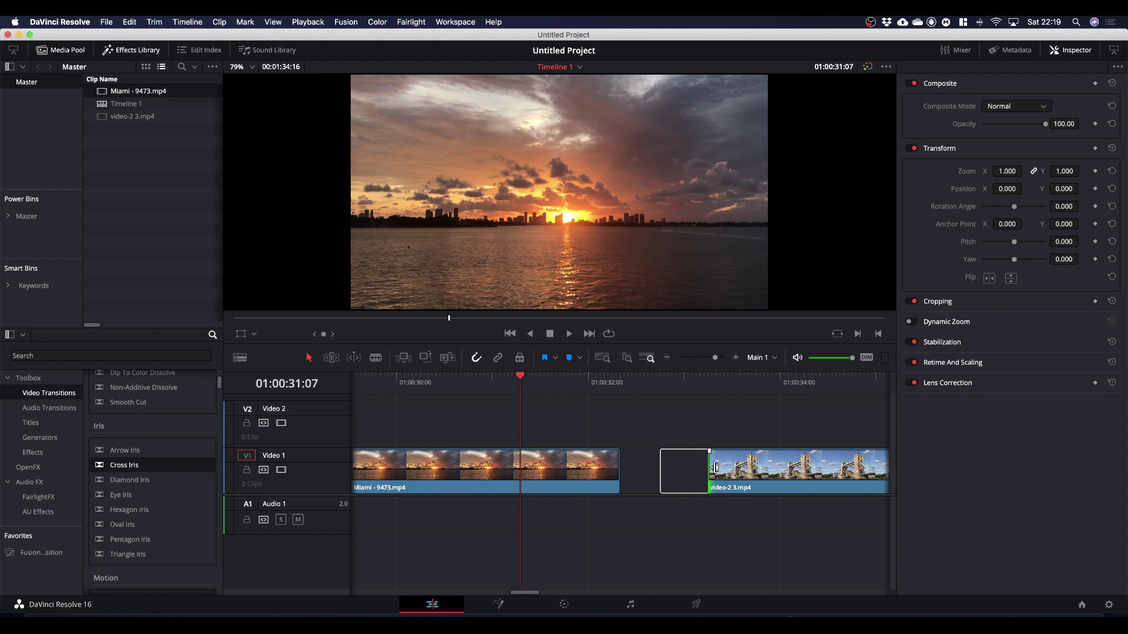
click(716, 467)
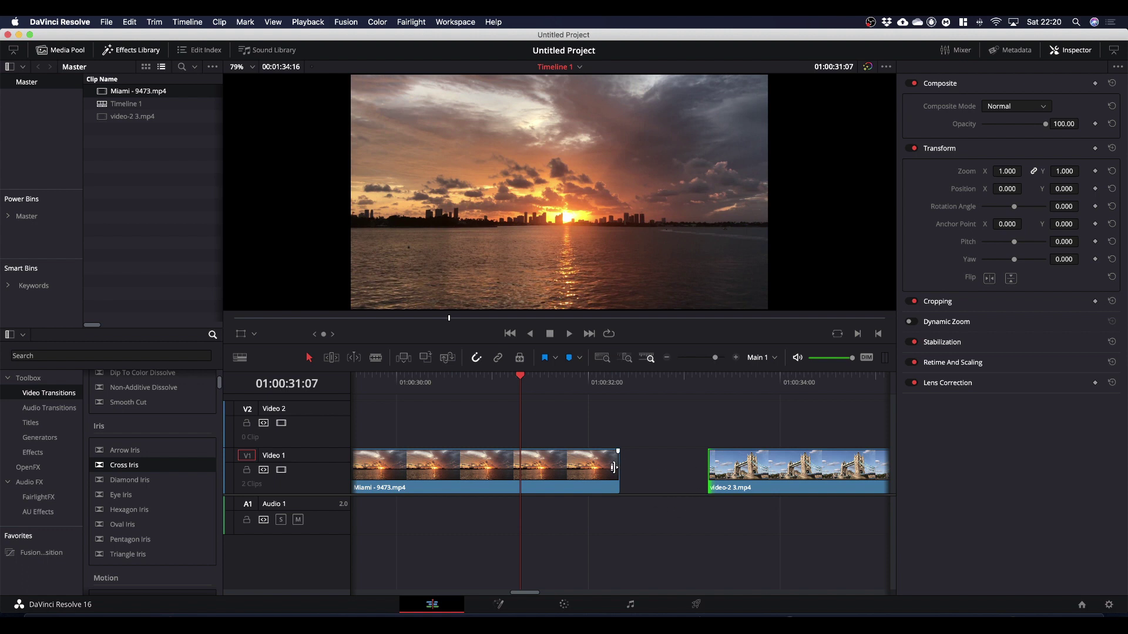
- Shift Tower Bridge's start by six frames, extend Miami's end, and butt Tower Bridge against Miami
drag(613, 468, 612, 468)
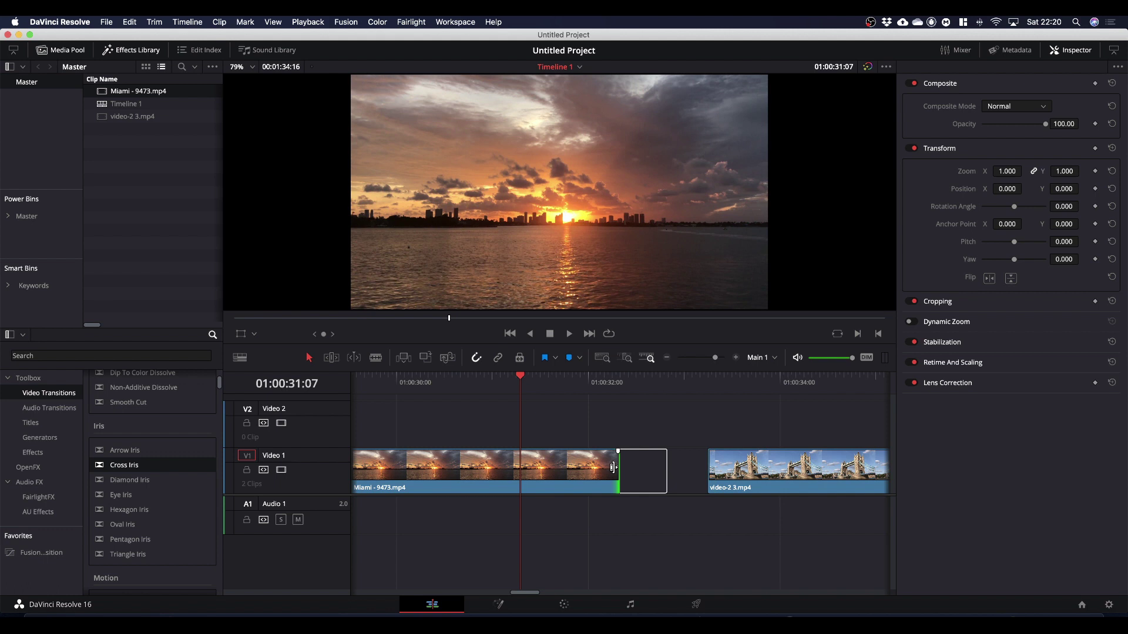
click(715, 471)
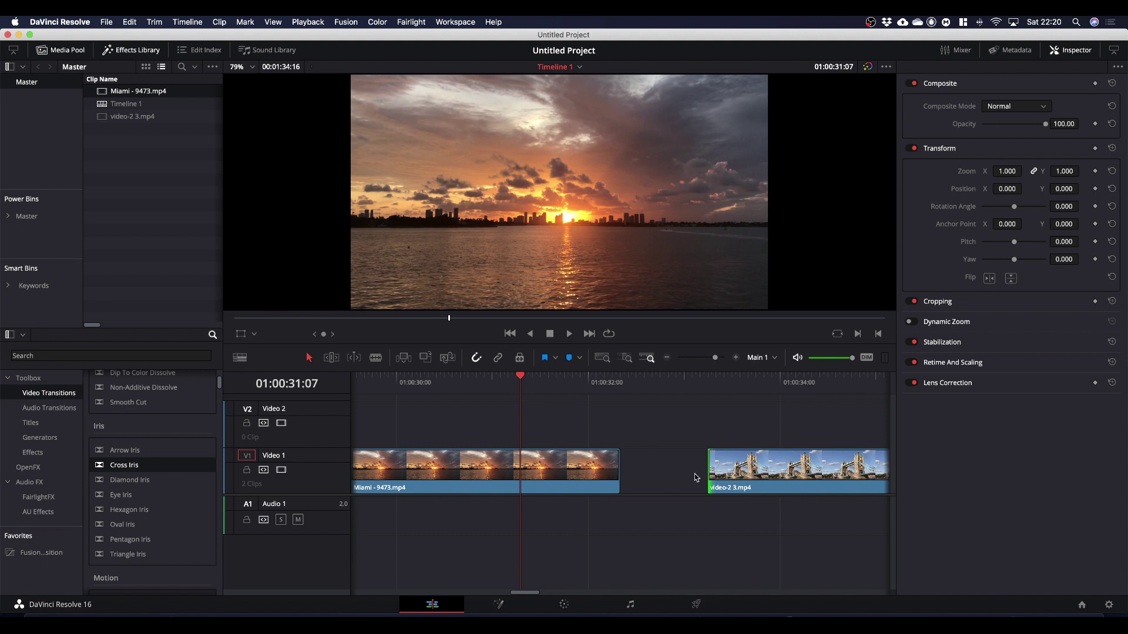
drag(709, 470, 767, 470)
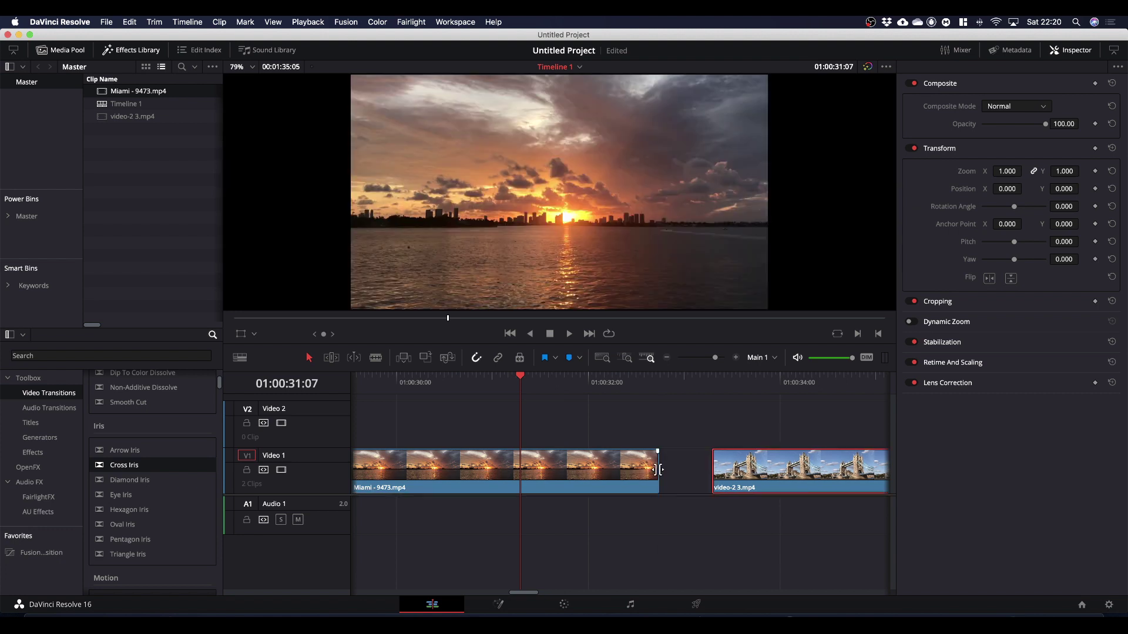
drag(658, 470, 694, 470)
drag(773, 473, 730, 473)
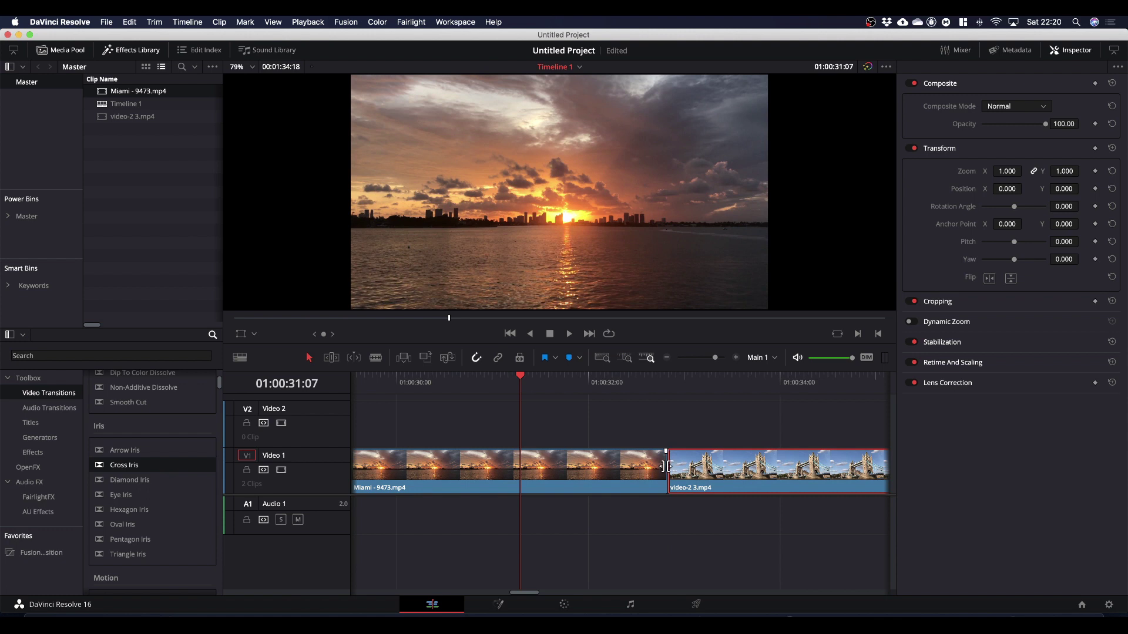
- Select both clips on Video 1 and delete them from the timeline
click(662, 466)
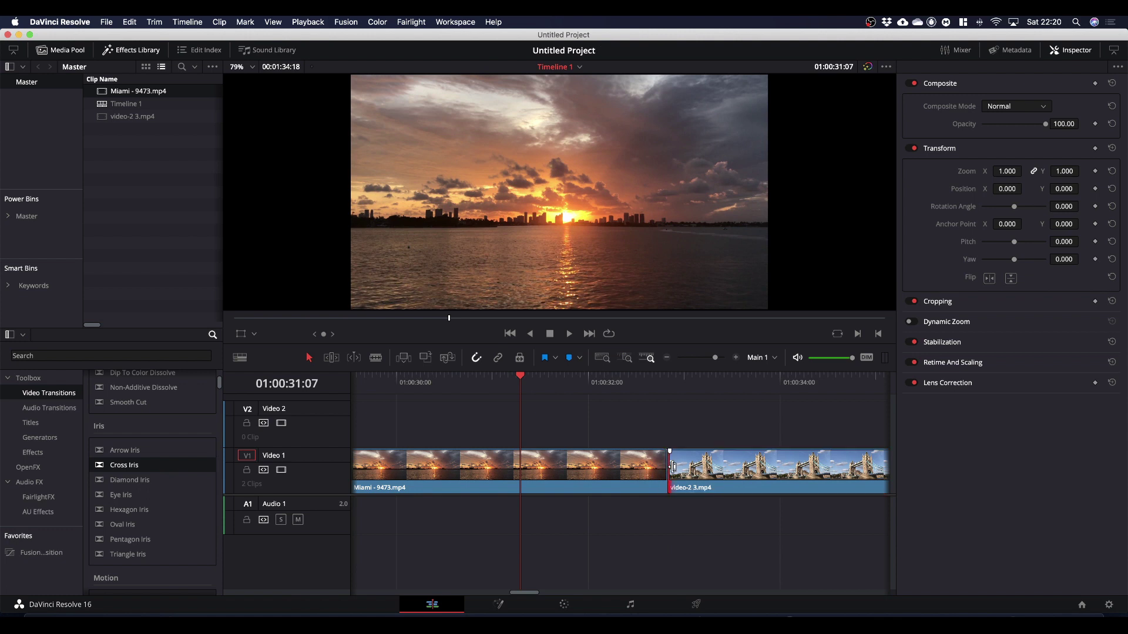
drag(579, 402, 726, 505)
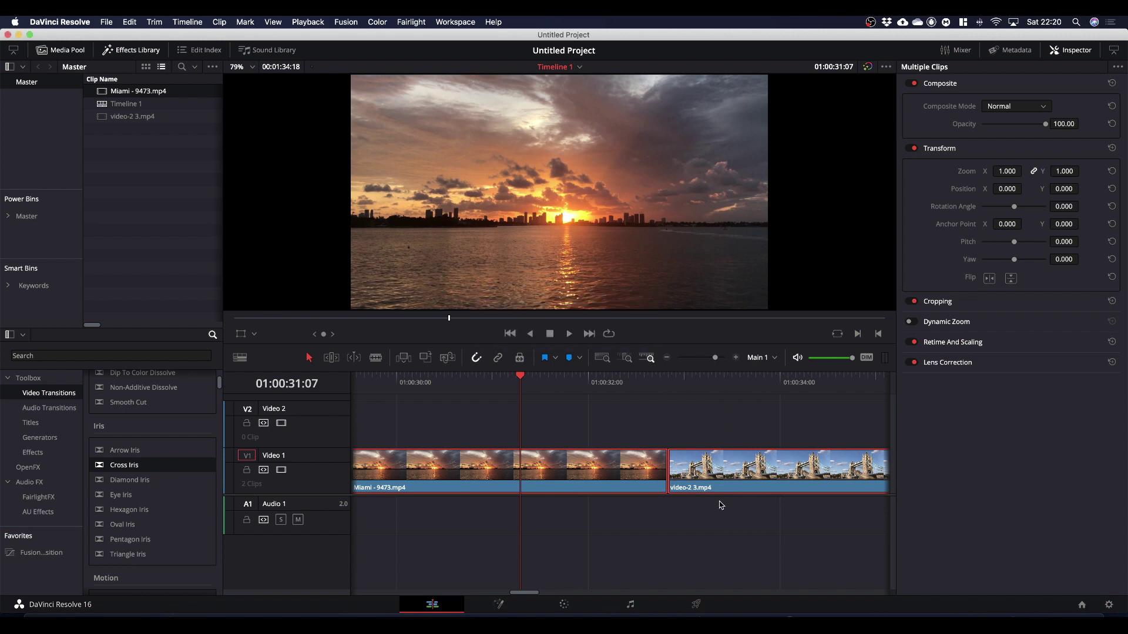
key(Delete)
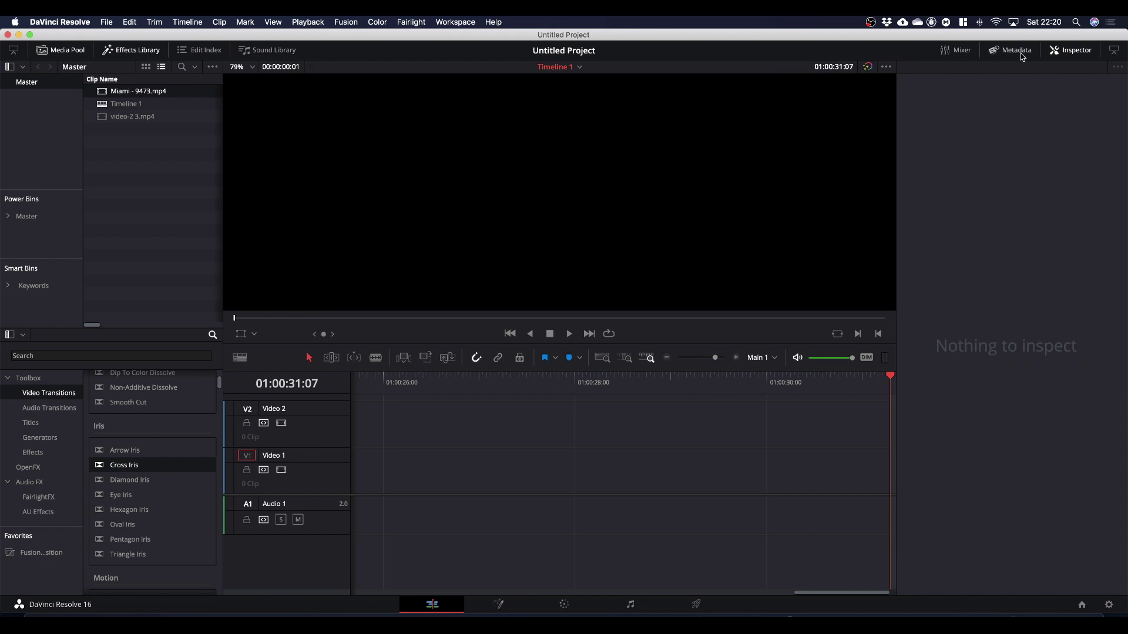
- Hide the Inspector, switch to dual viewer, and load Miami - 9473.mp4 in the Source viewer
click(1080, 50)
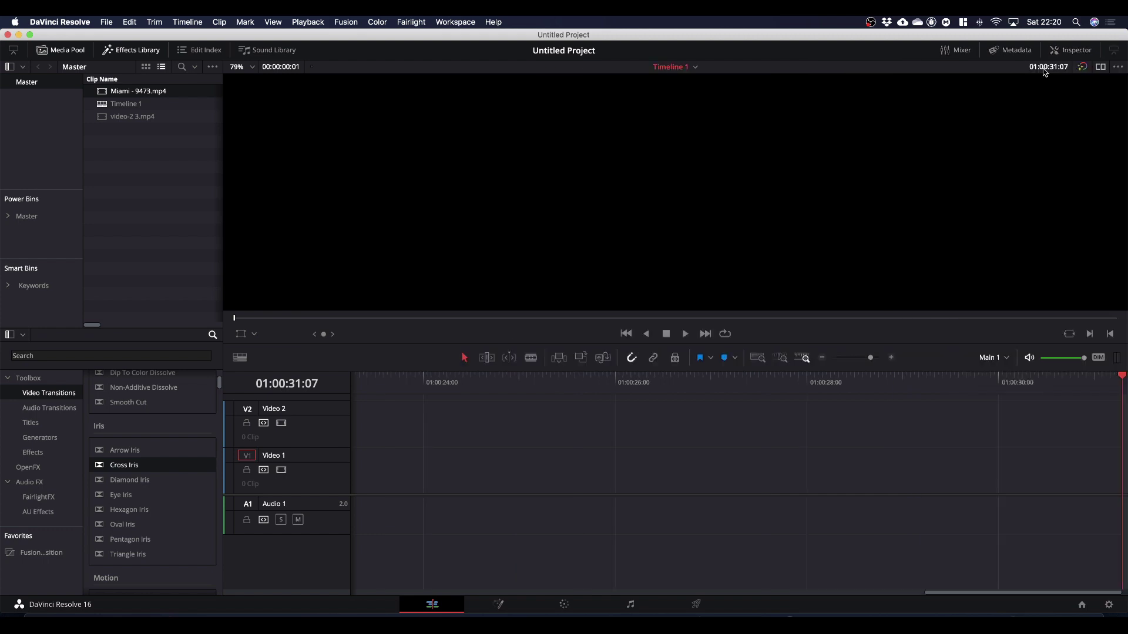
click(1101, 67)
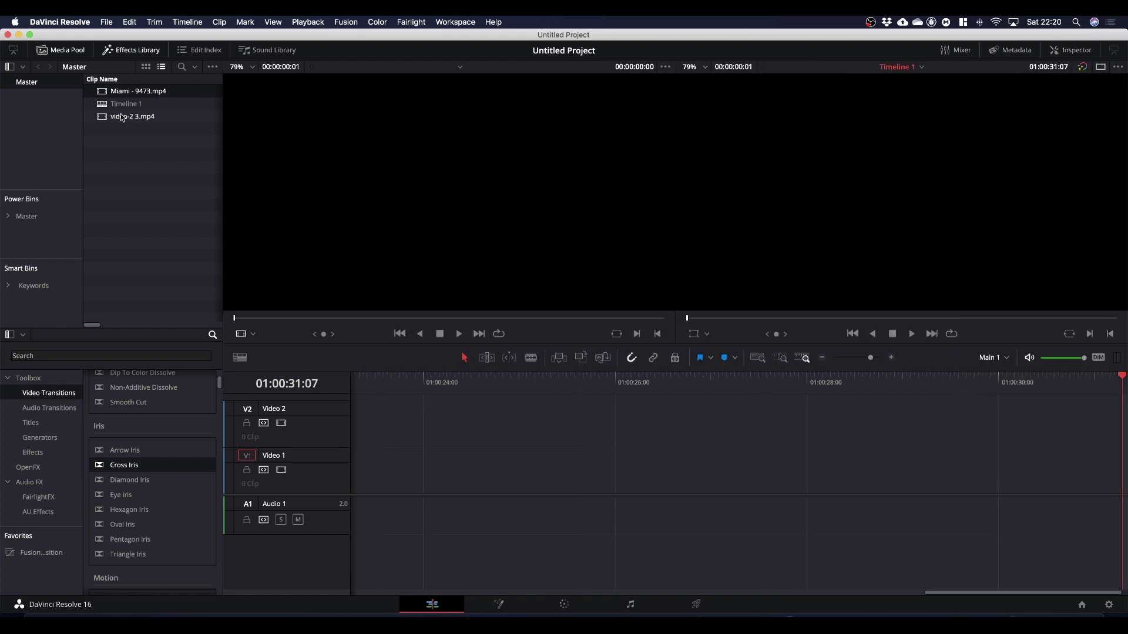
double_click(106, 94)
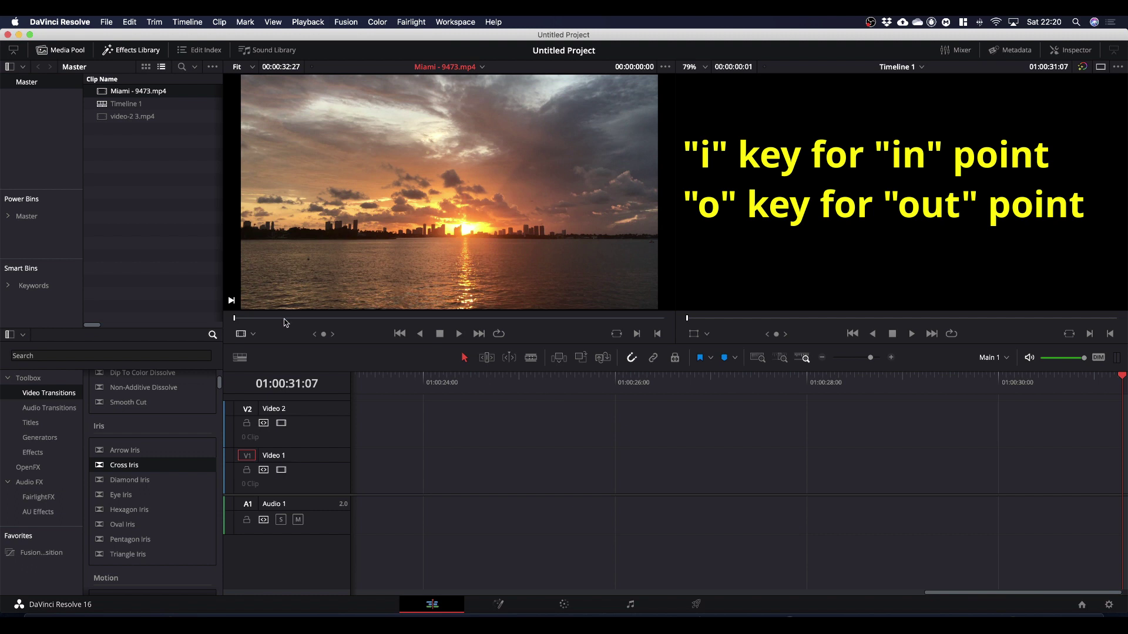
- Mark Miami's in point about two seconds in, scrub near the end, and drop the section on Video 1
key(space)
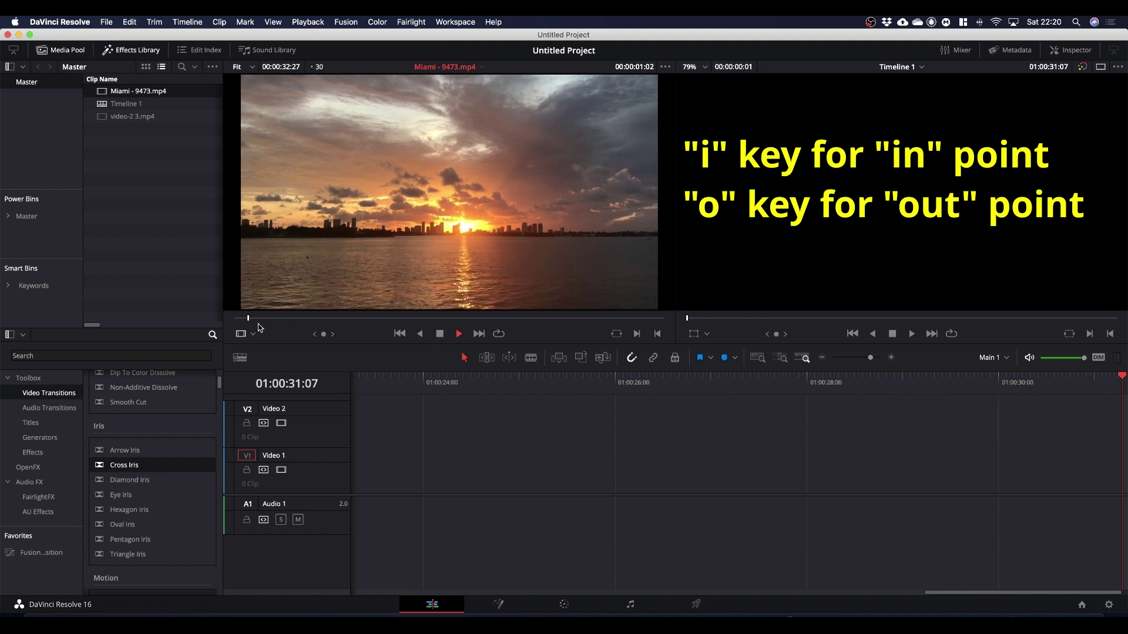
key(space)
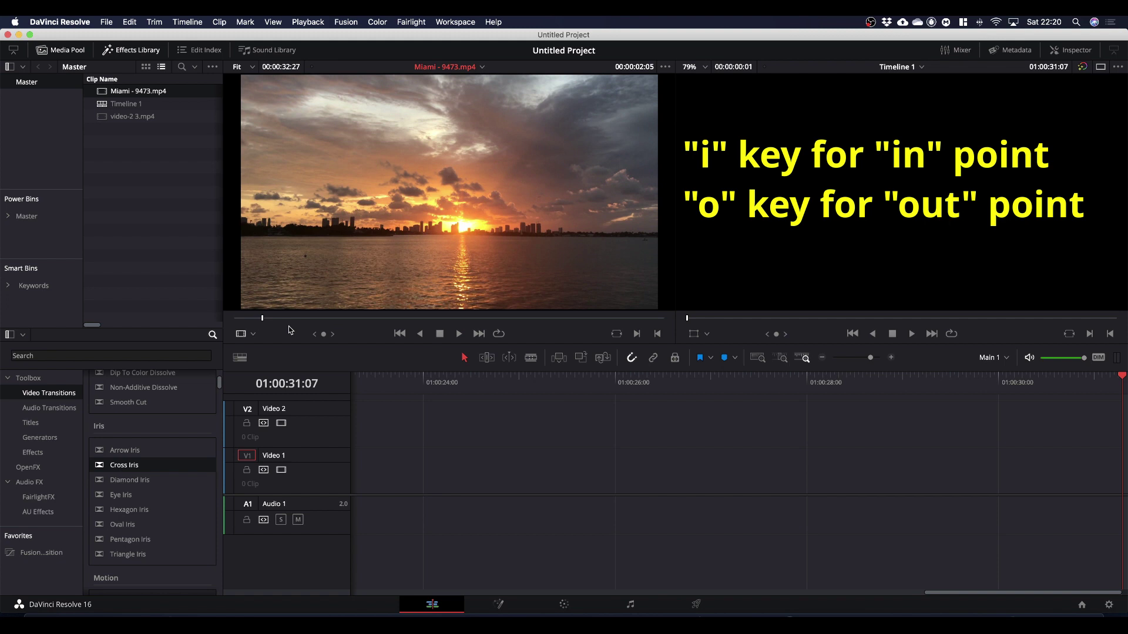
key(i)
drag(263, 322, 644, 327)
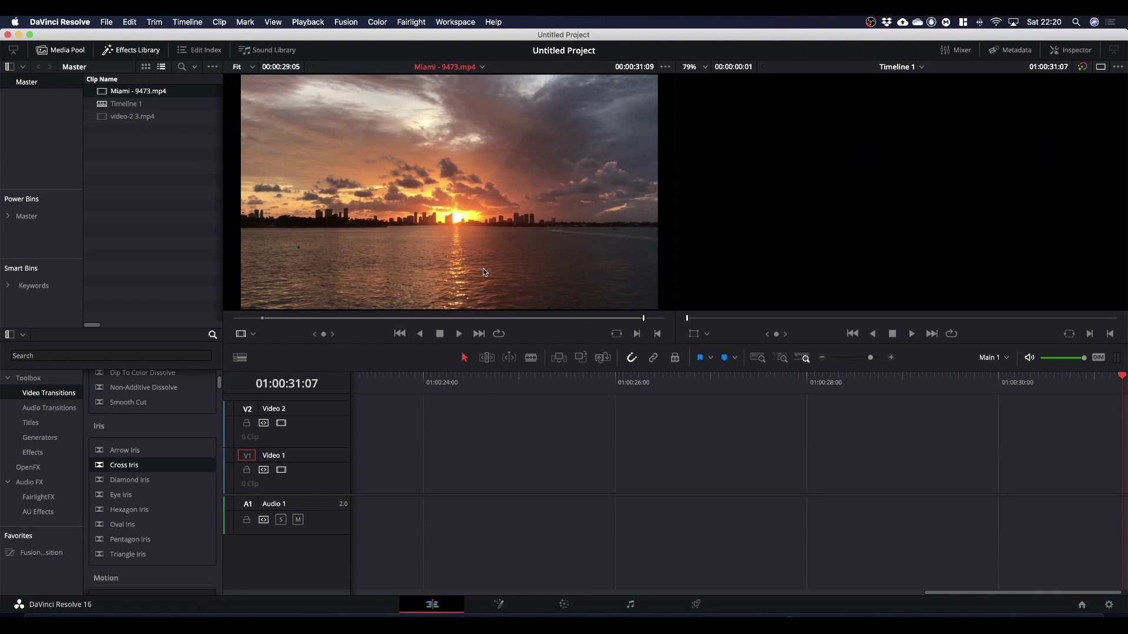
drag(438, 220, 410, 491)
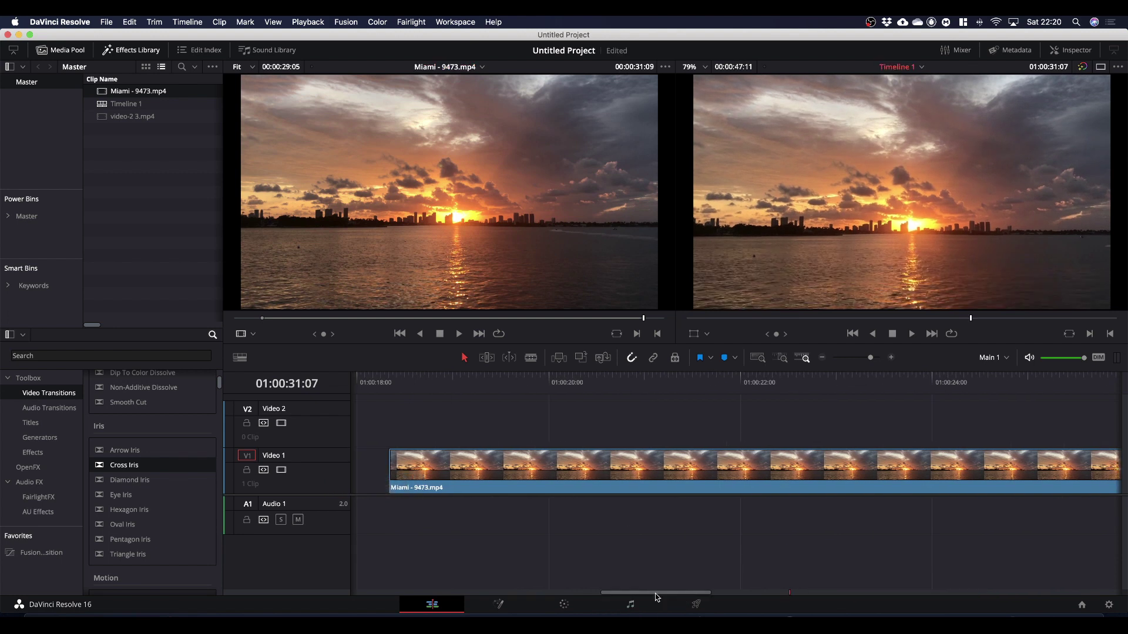
- Move the Miami clip to start at 01:00:00:00 and fit it with Full Extent Zoom
drag(657, 594, 560, 594)
drag(961, 468, 355, 507)
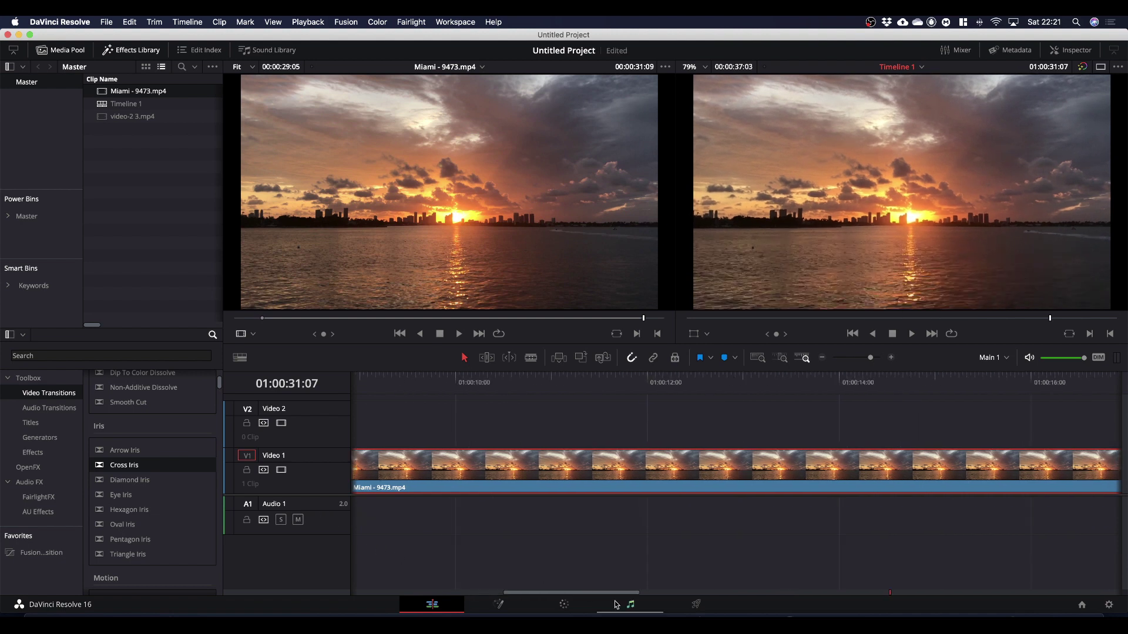
drag(611, 597, 475, 597)
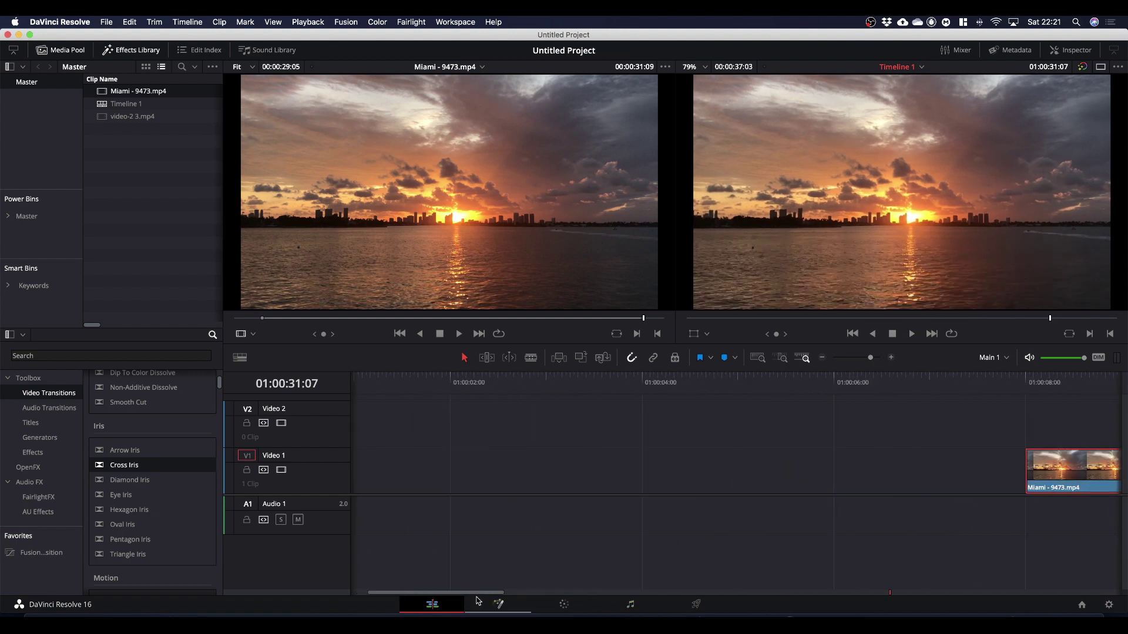
drag(1081, 473, 299, 510)
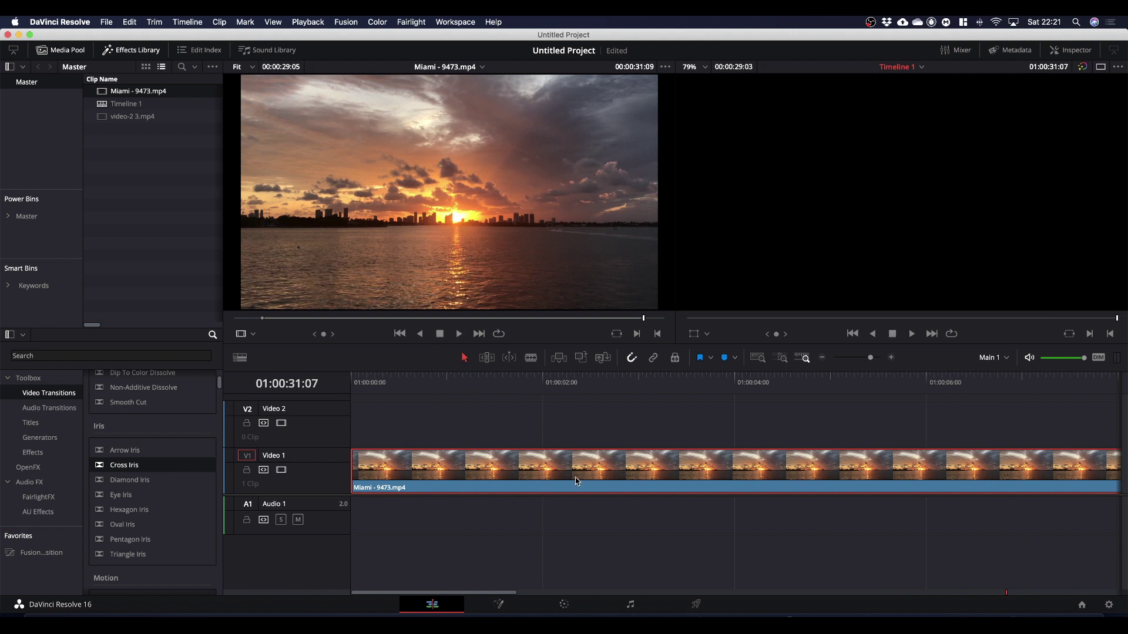
drag(576, 481, 692, 478)
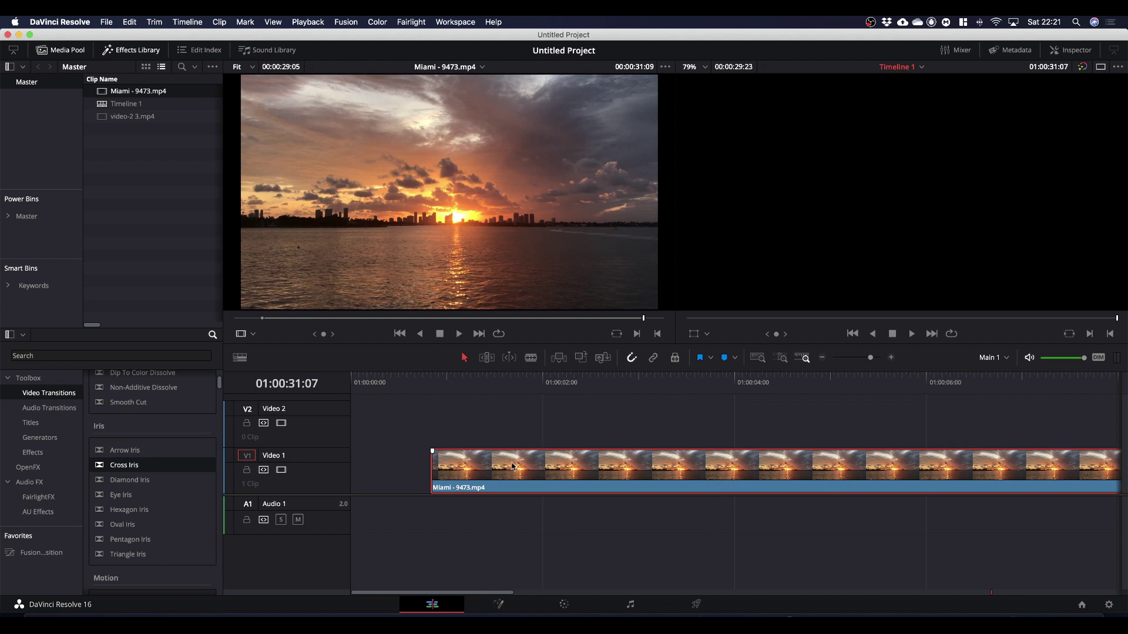
click(439, 467)
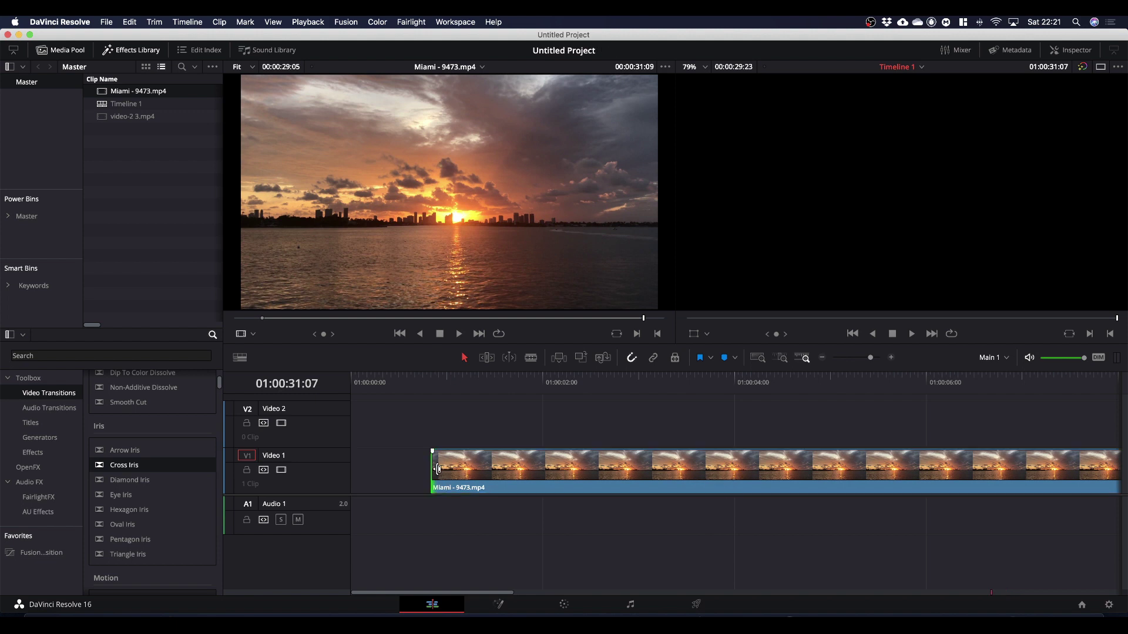
drag(529, 471, 927, 473)
click(830, 471)
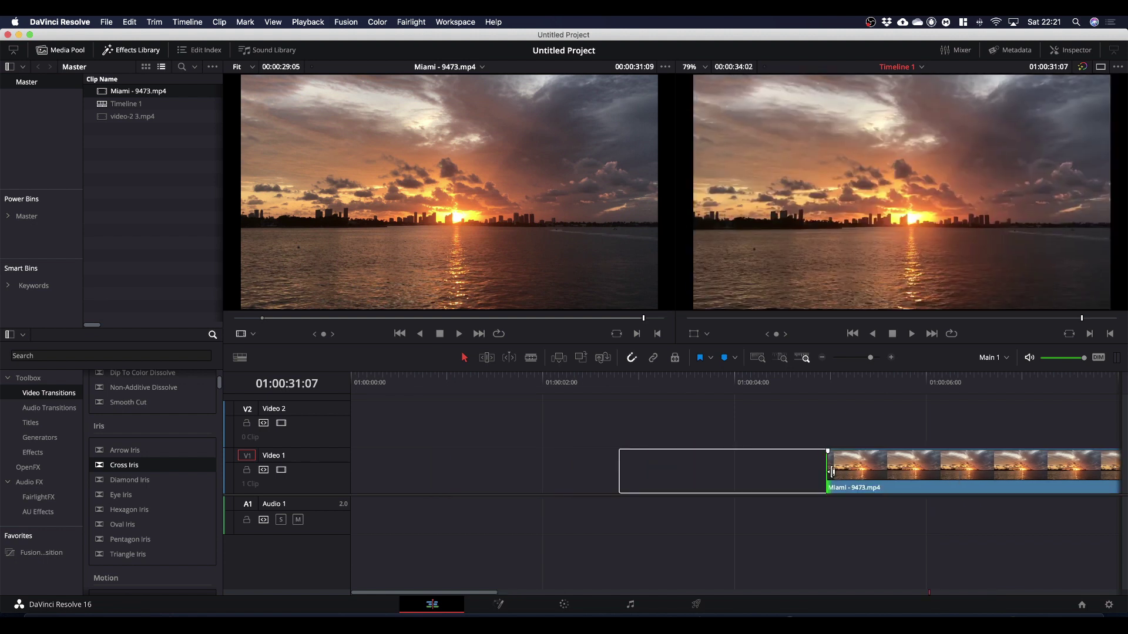
drag(995, 470, 520, 491)
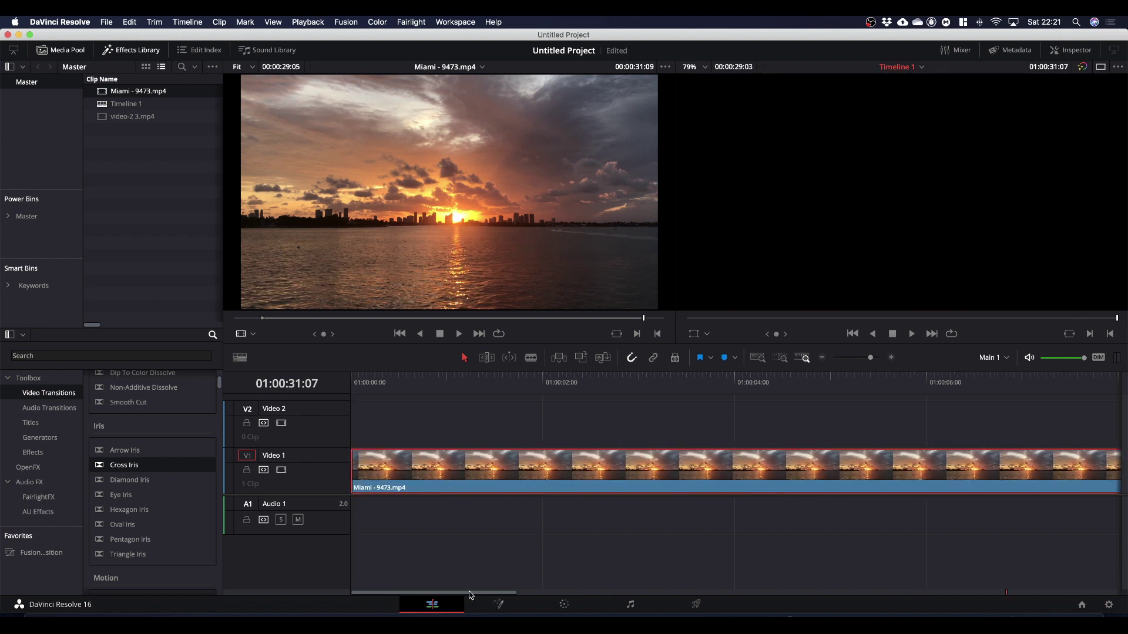
drag(473, 592, 790, 592)
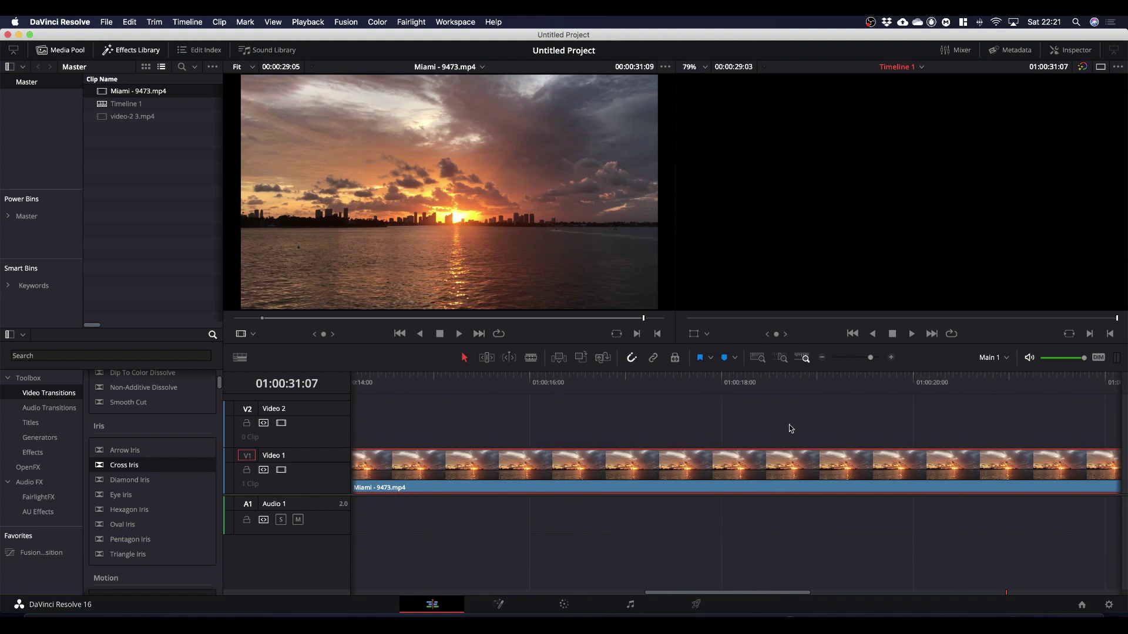
click(758, 358)
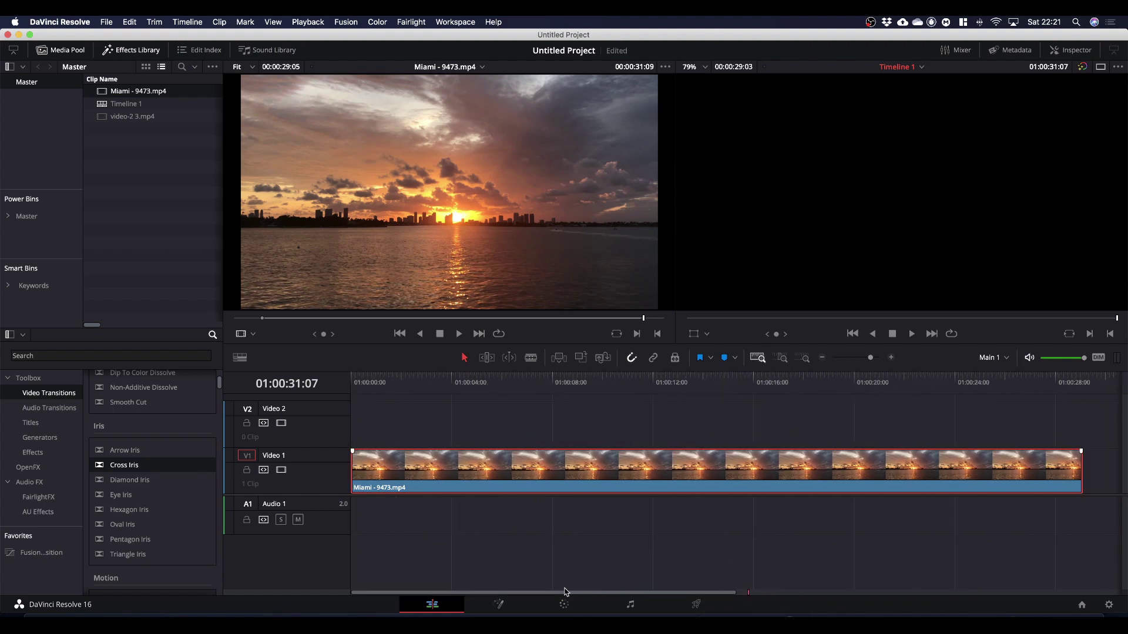
drag(564, 595, 799, 566)
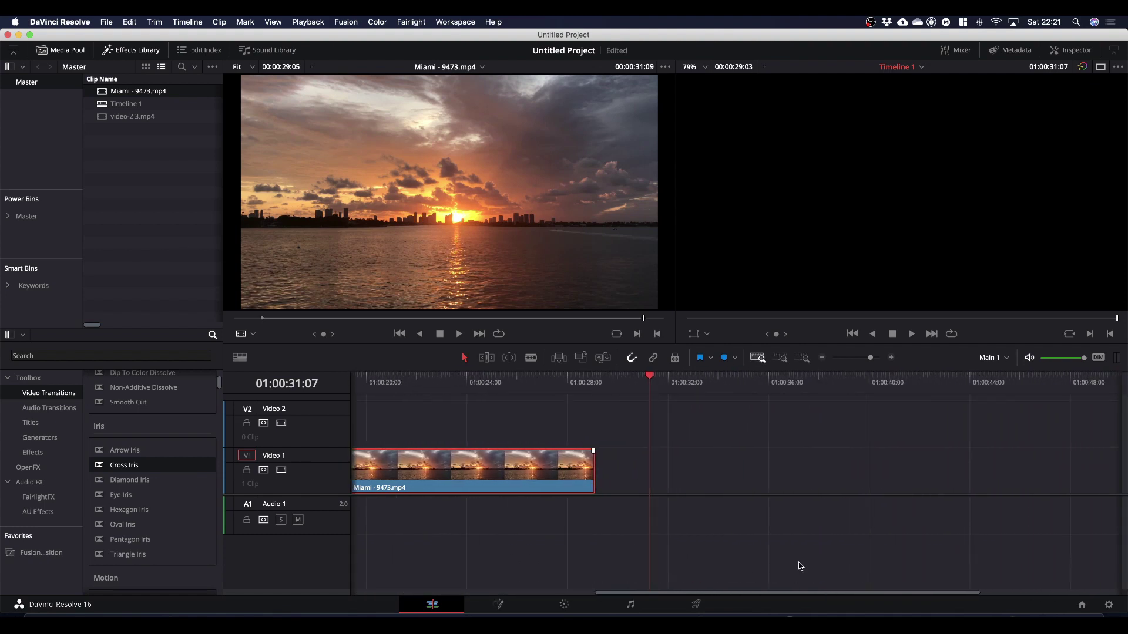
- Load video-2 3.mp4, marking in about two seconds in and out at 00:00:58:02
click(106, 121)
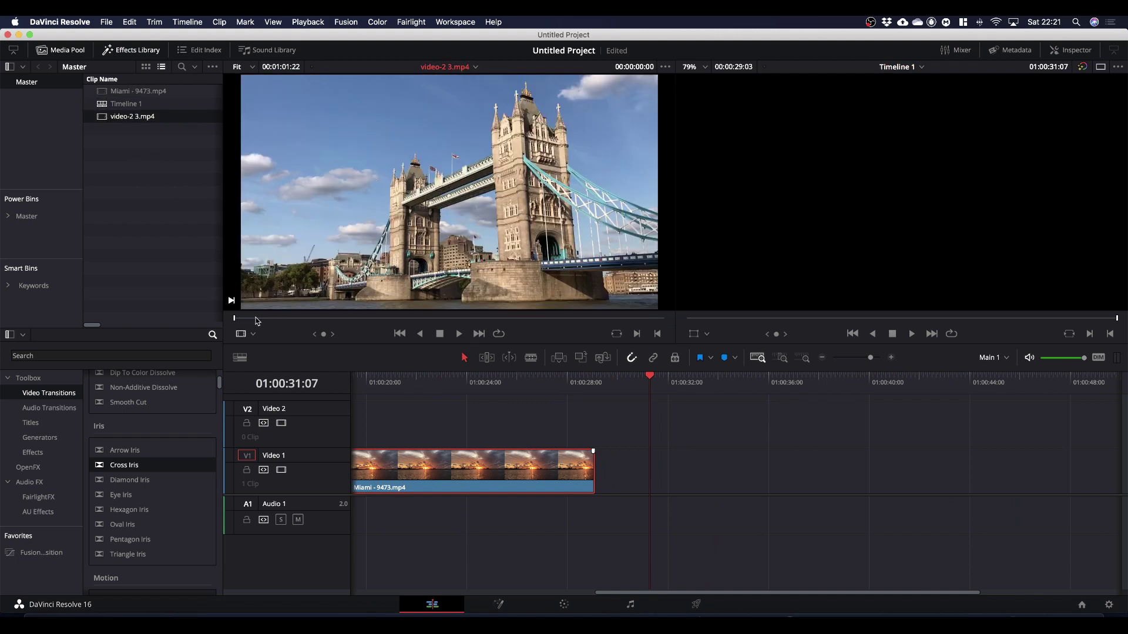
drag(236, 319, 272, 320)
key(i)
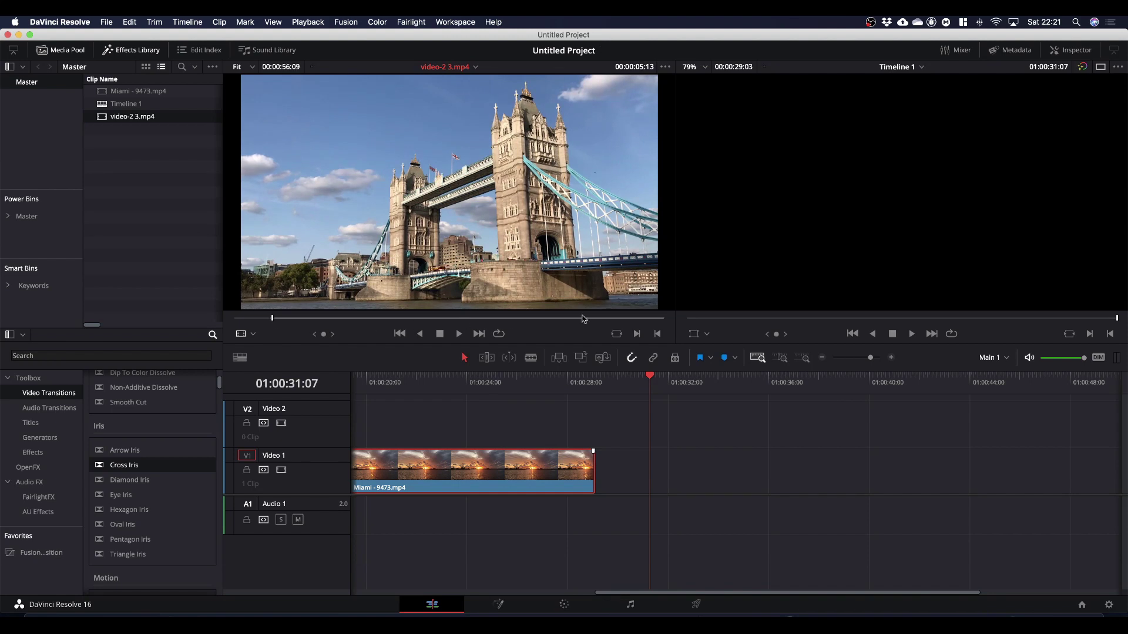
click(638, 319)
key(o)
- Place the marked Tower Bridge section on Video 1 and slide it against Miami
drag(507, 209, 720, 470)
key(shift+z)
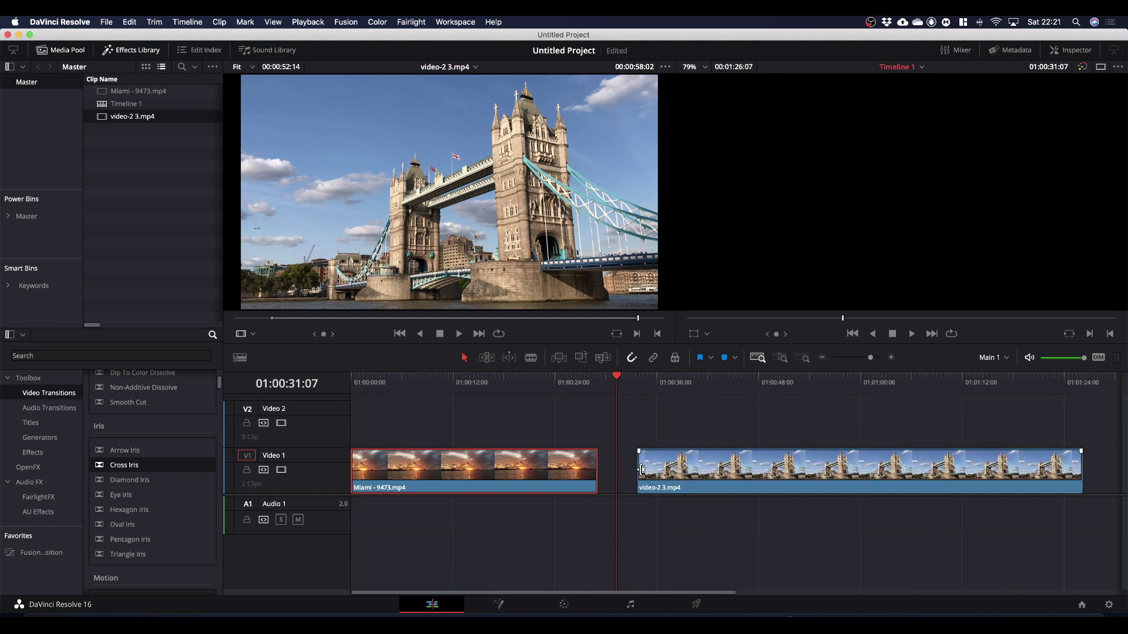
click(644, 471)
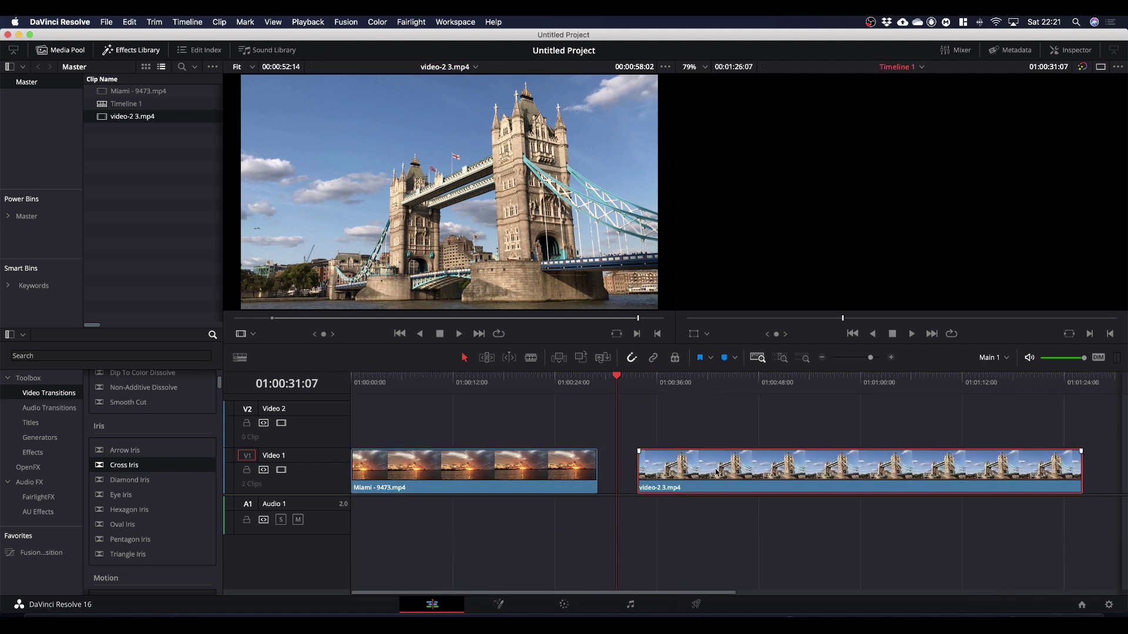
drag(644, 471, 598, 454)
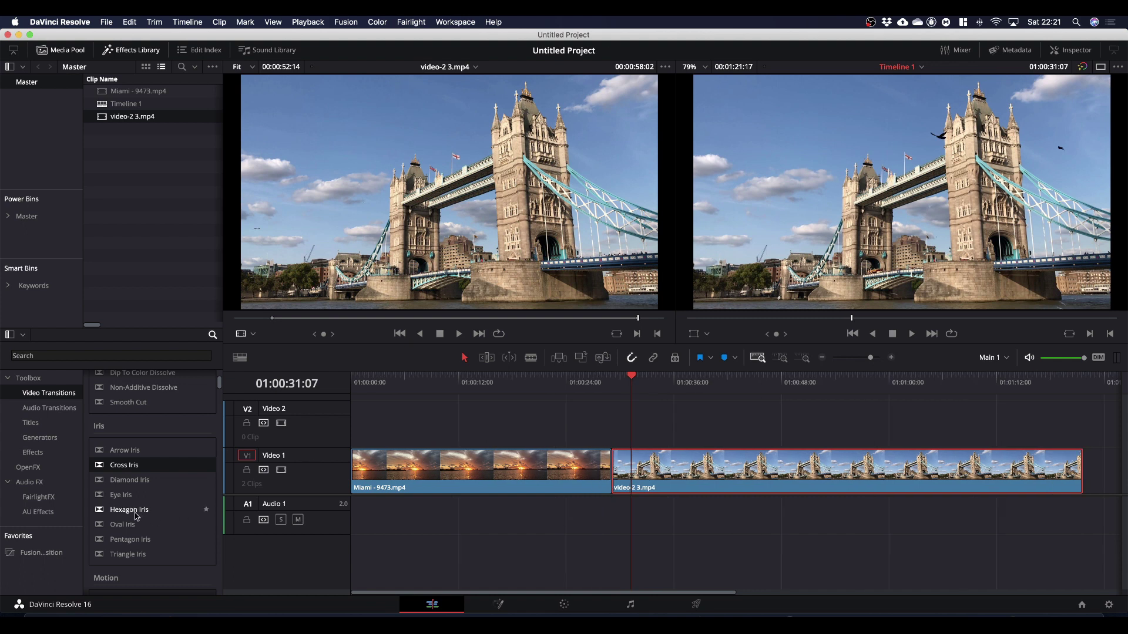
- Drop Hexagon Iris onto the Miami–Tower Bridge cut on Video 1 and scrub to preview it
drag(136, 511, 612, 470)
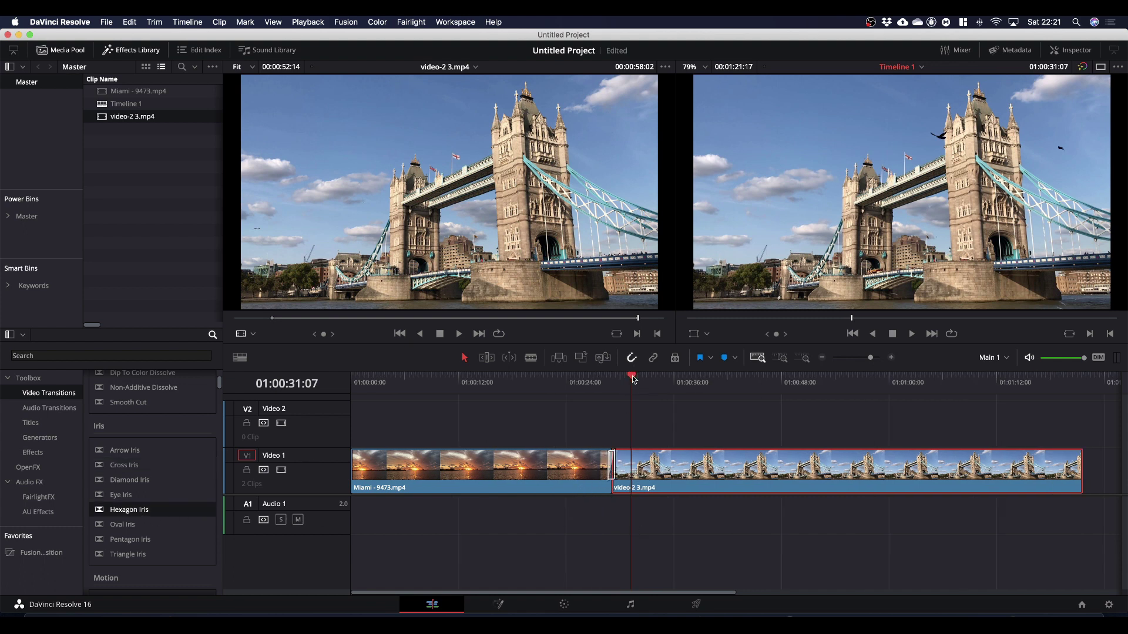
drag(634, 379, 685, 389)
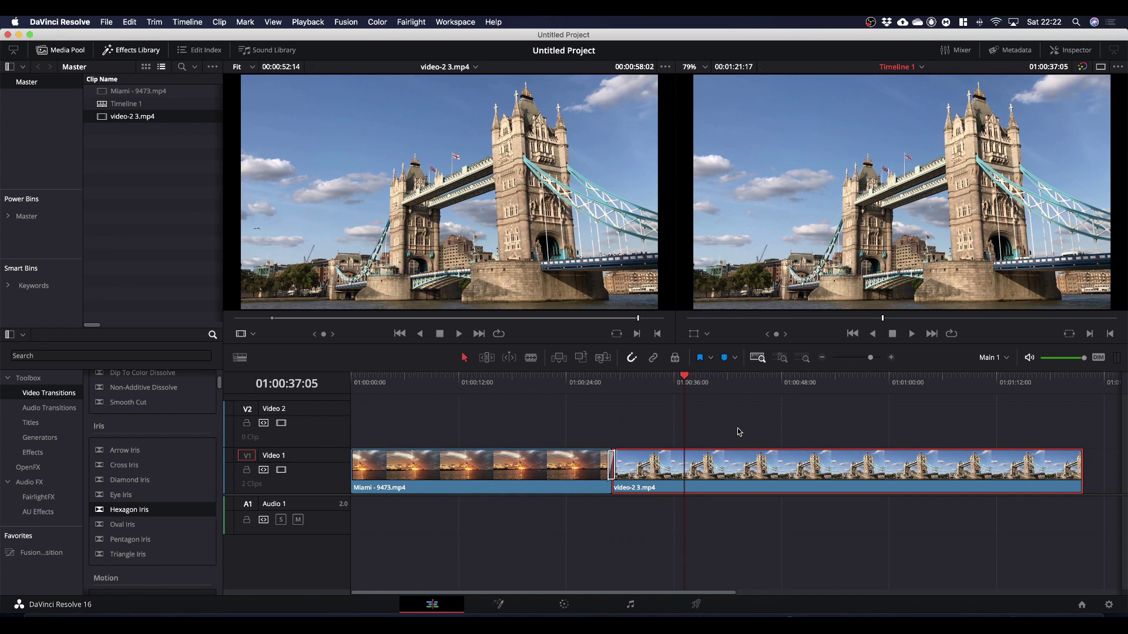